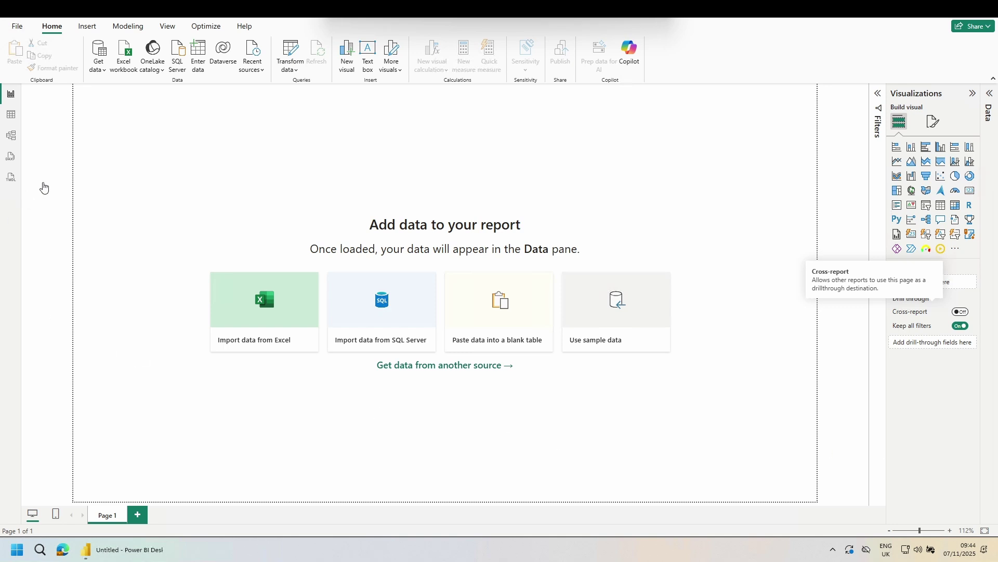
- Open Sales Data.xlsx from the Desktop, tick Table1 in Navigator, and widen its preview
click(121, 73)
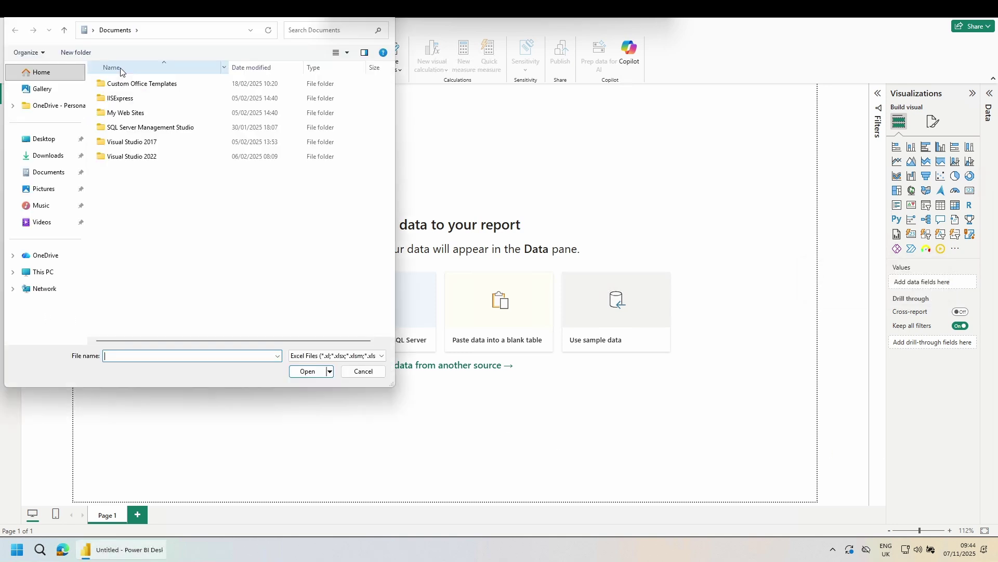
click(56, 139)
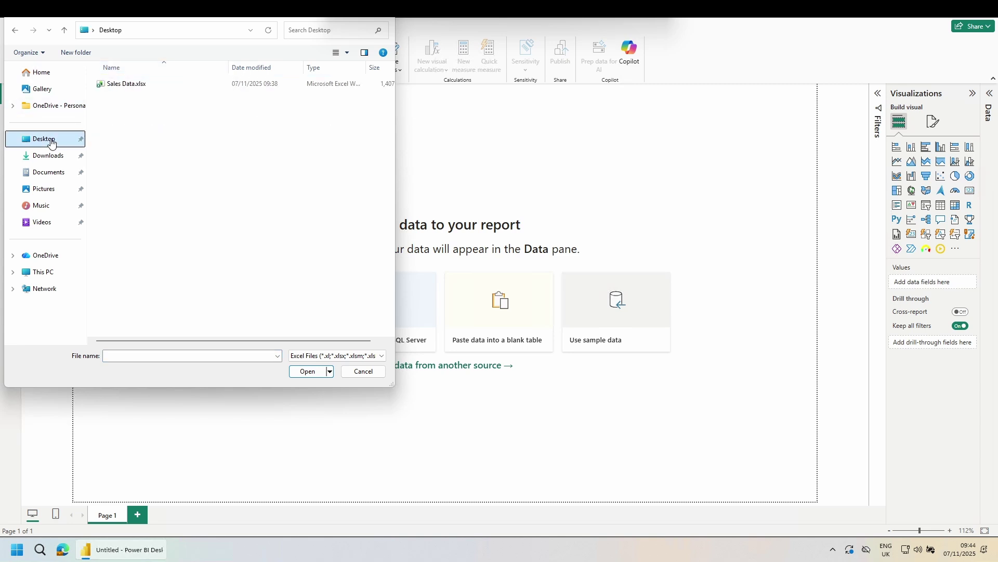
double_click(146, 89)
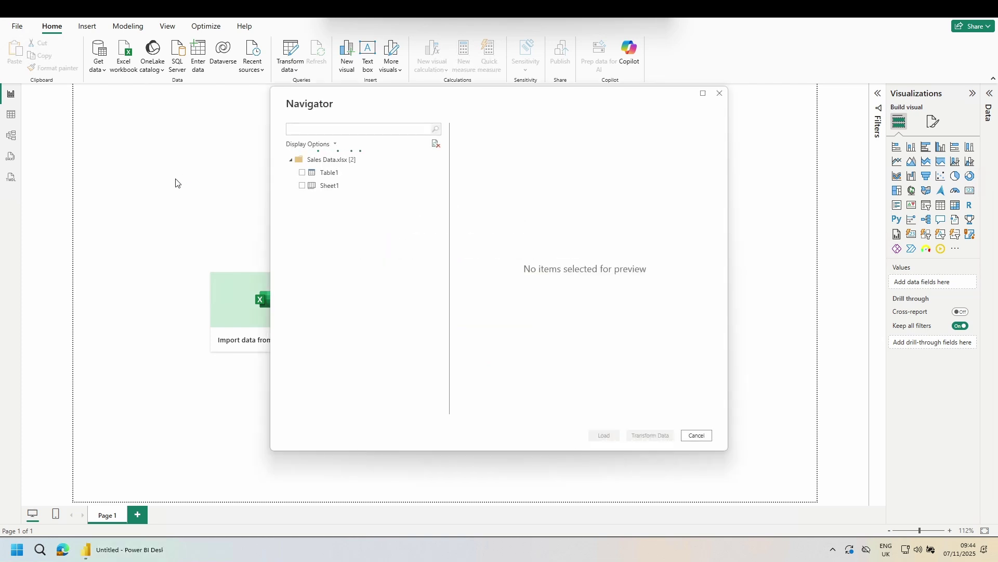
click(303, 174)
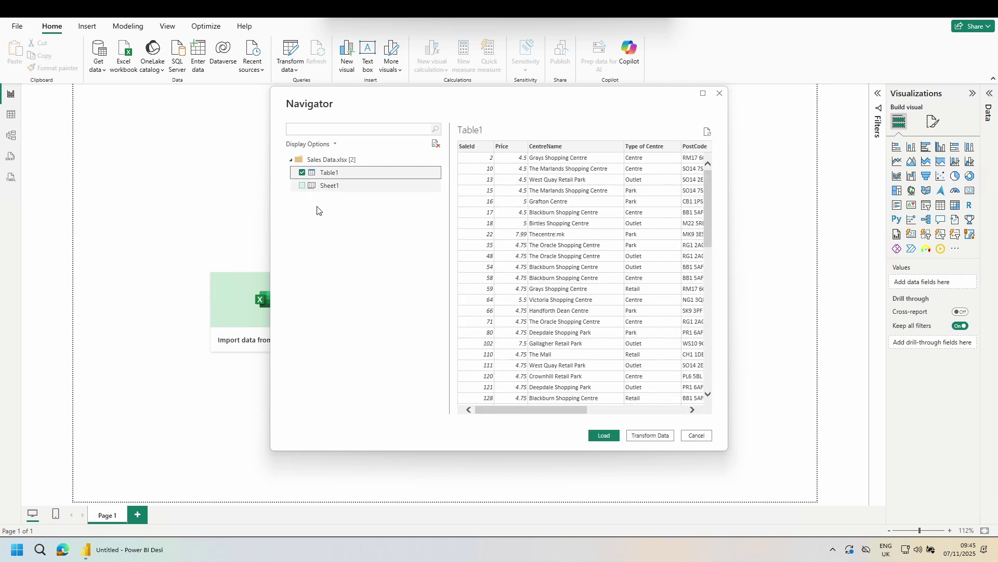
drag(727, 272, 975, 276)
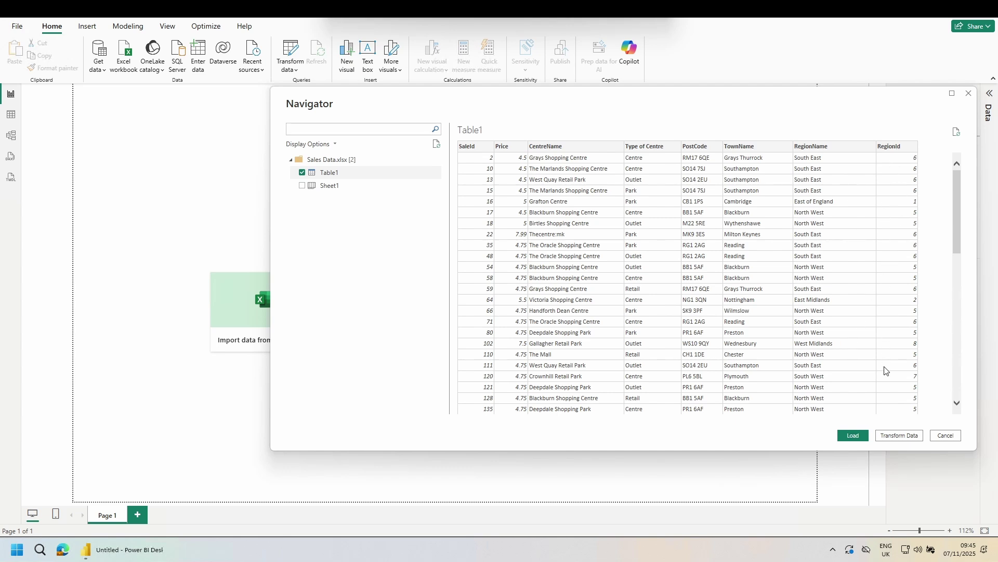
- Load Table1, rename it Sales Data, and place an enlarged Azure map visual on the page
click(854, 436)
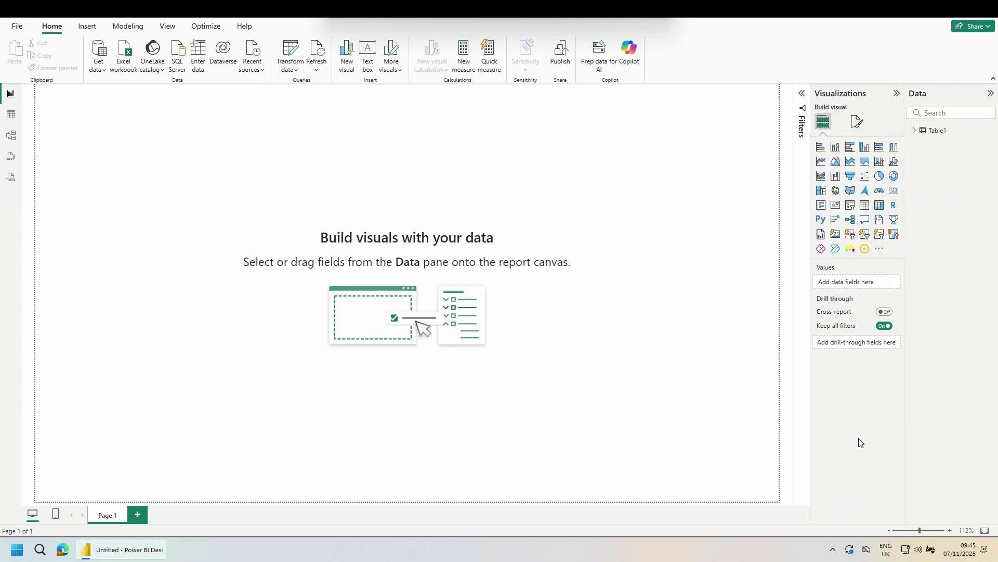
double_click(937, 130)
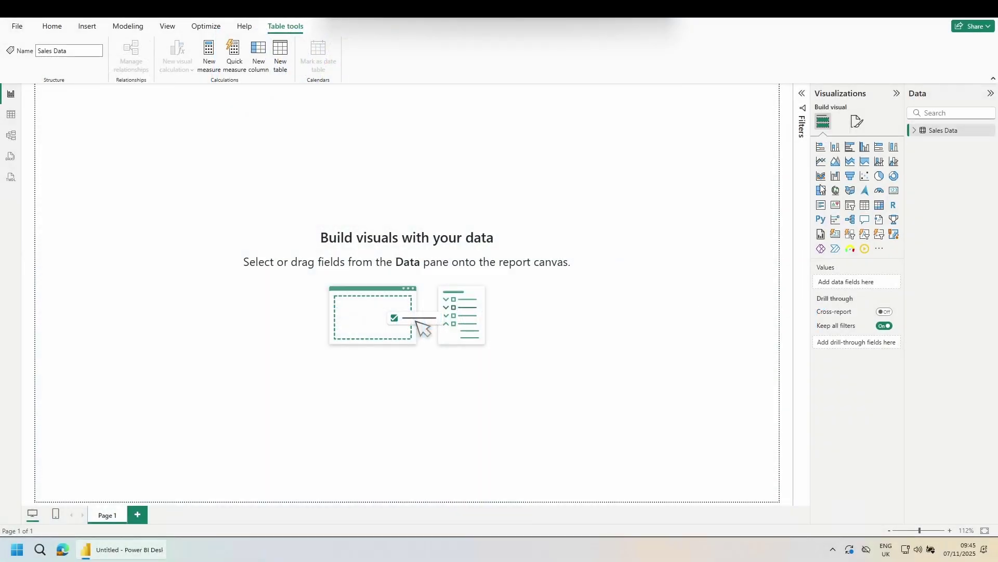
click(866, 193)
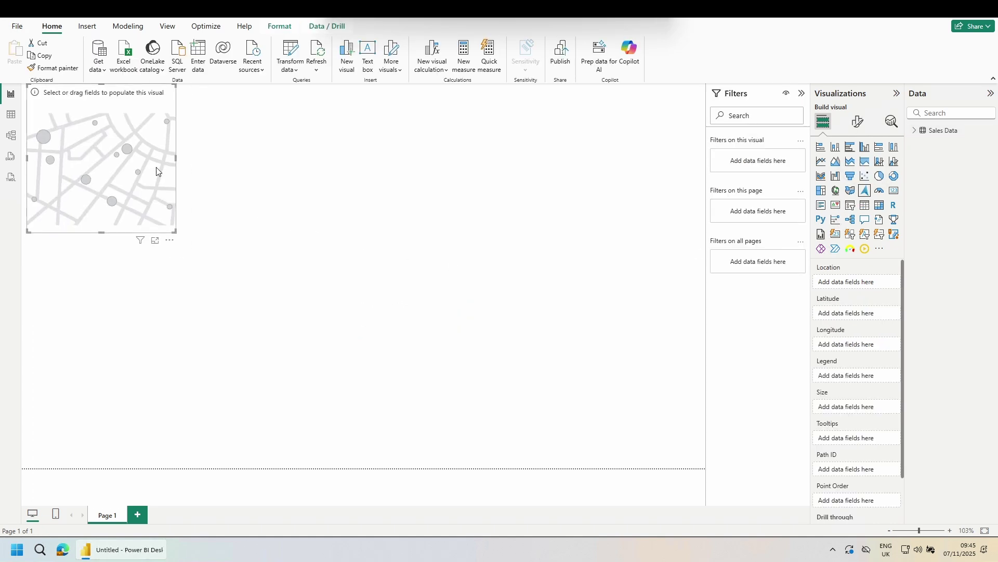
drag(148, 168, 290, 200)
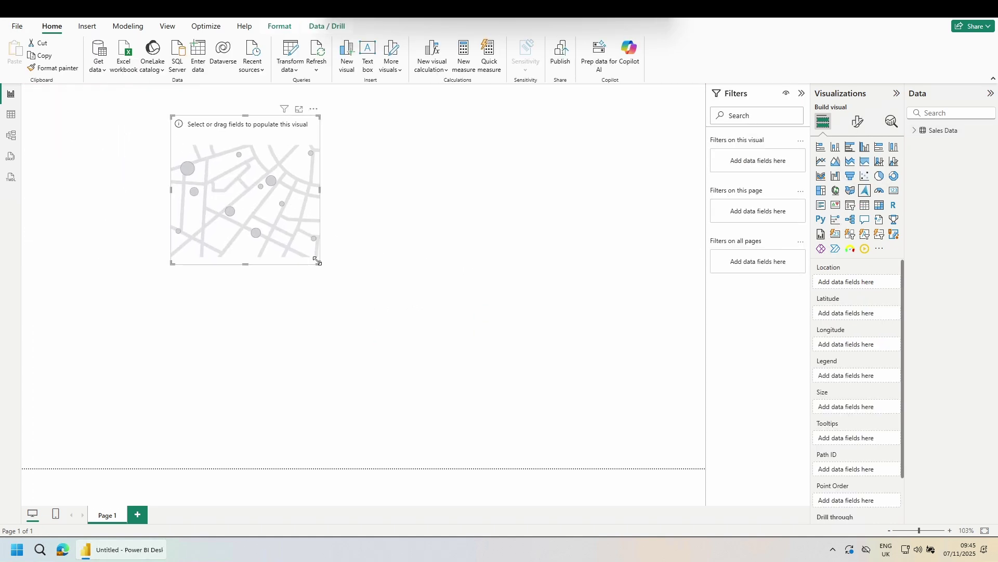
drag(320, 264, 635, 414)
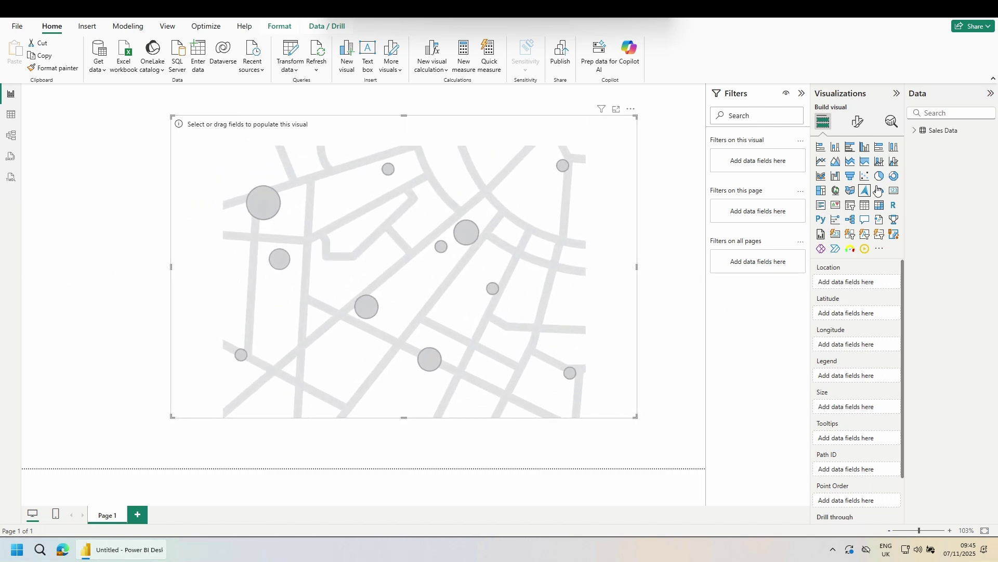
- Put PostCode in the Azure map's Location and expand the Bubble layer Colors settings
click(914, 131)
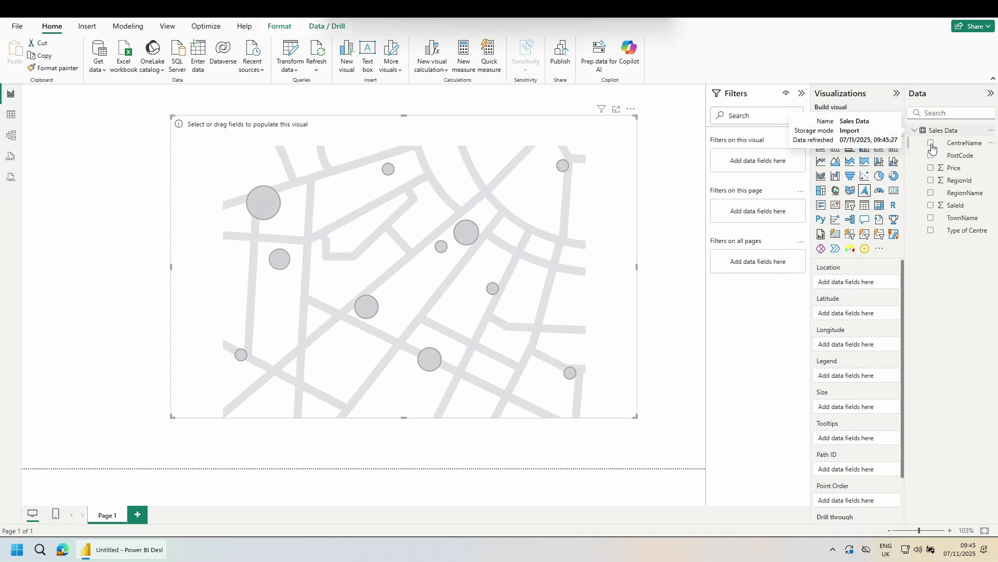
drag(961, 158, 861, 287)
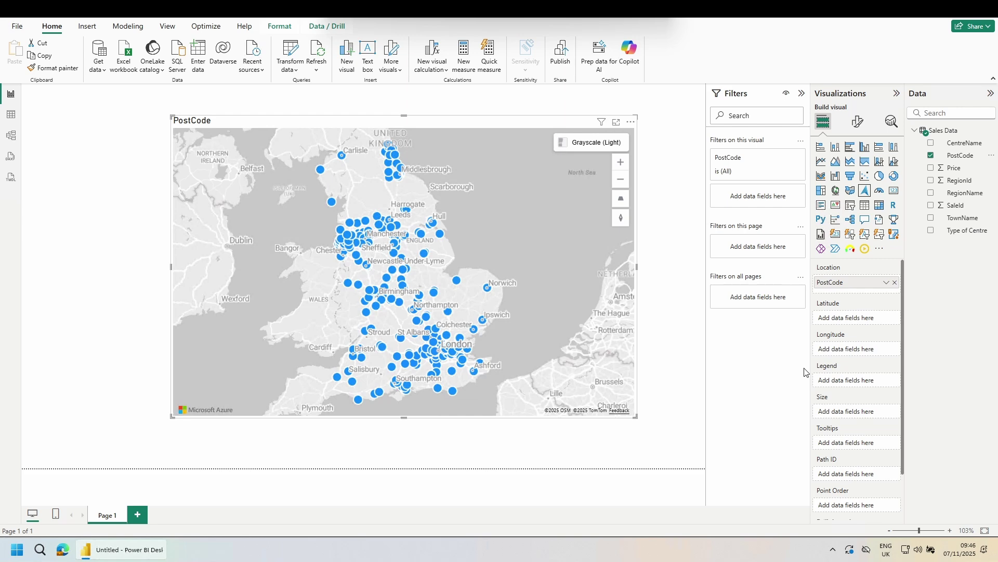
click(860, 121)
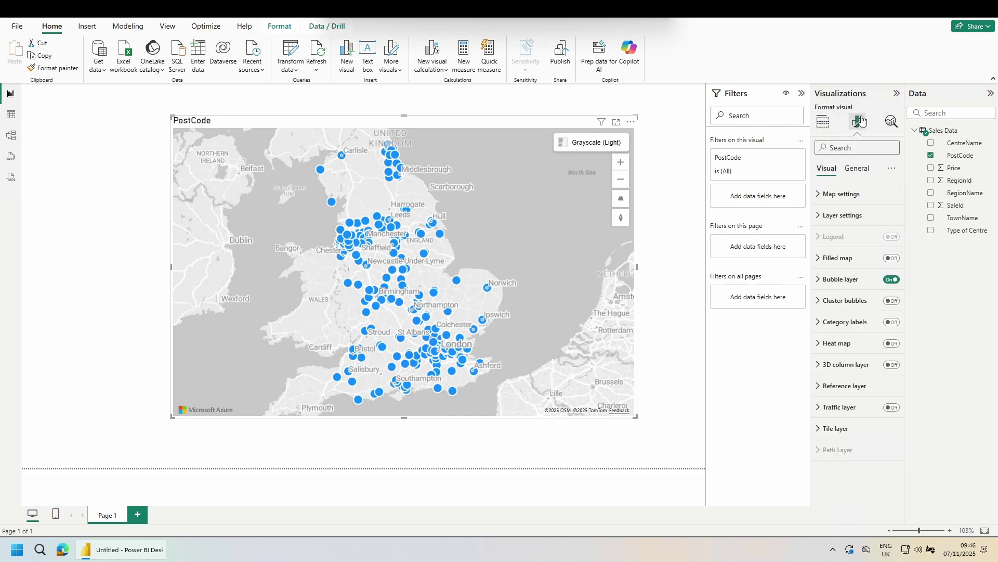
click(820, 280)
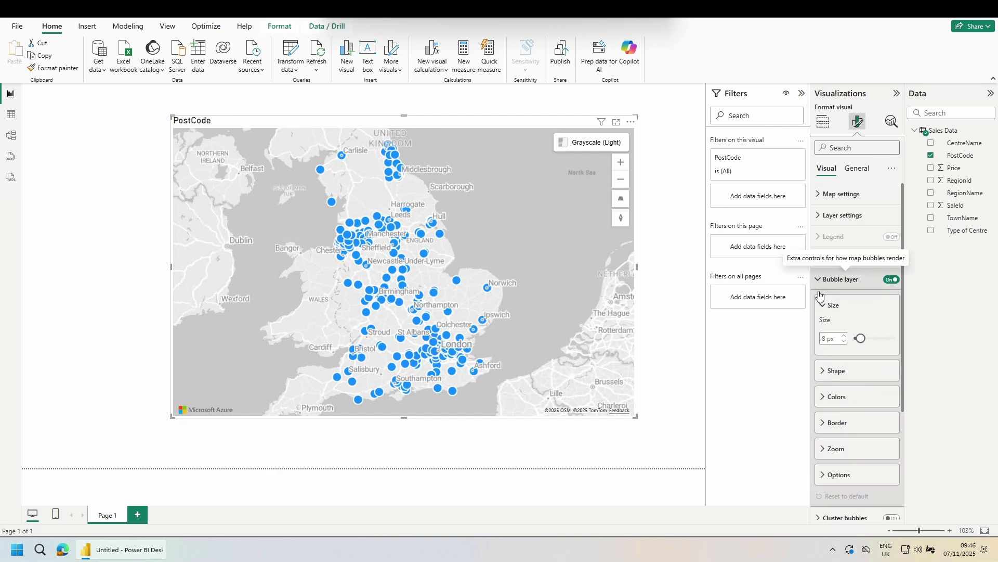
click(824, 399)
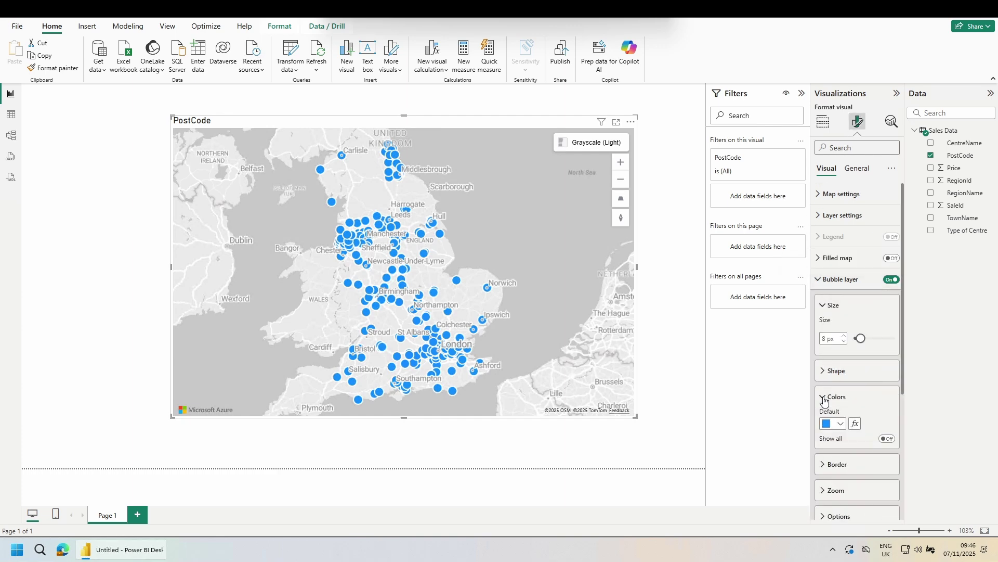
- Open bubble colour conditional formatting in Rules style, based on the Type of Centre field
click(856, 424)
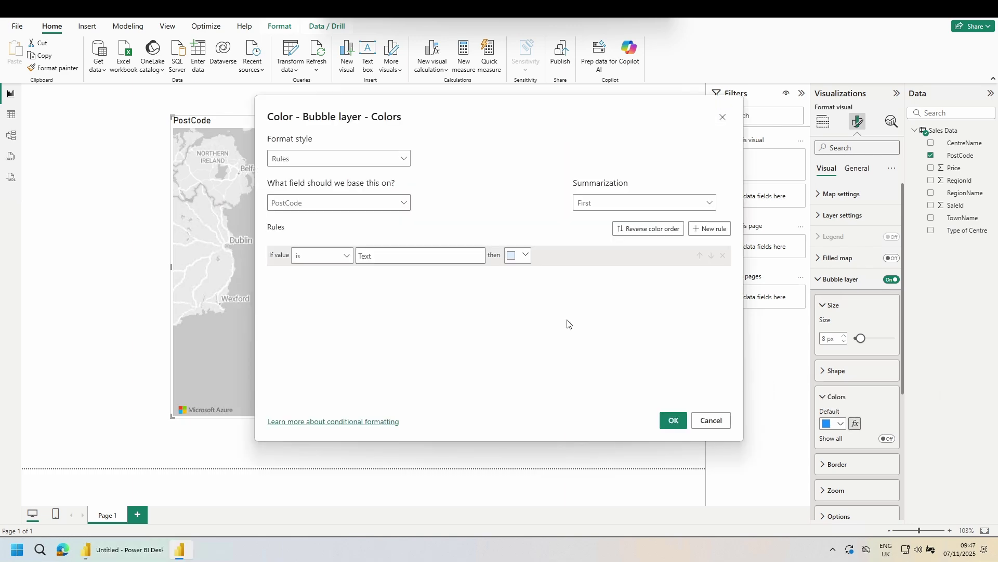
click(312, 164)
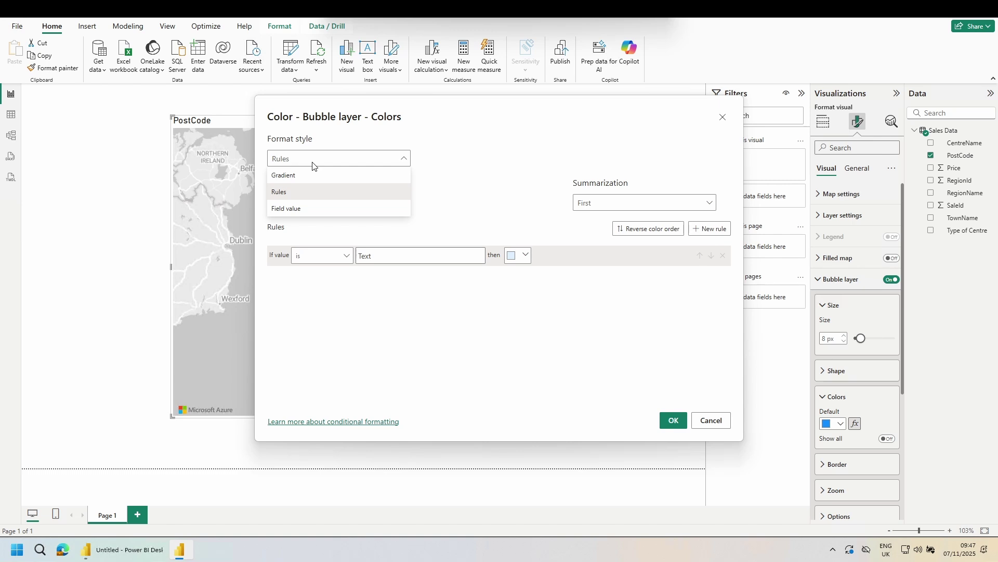
click(318, 192)
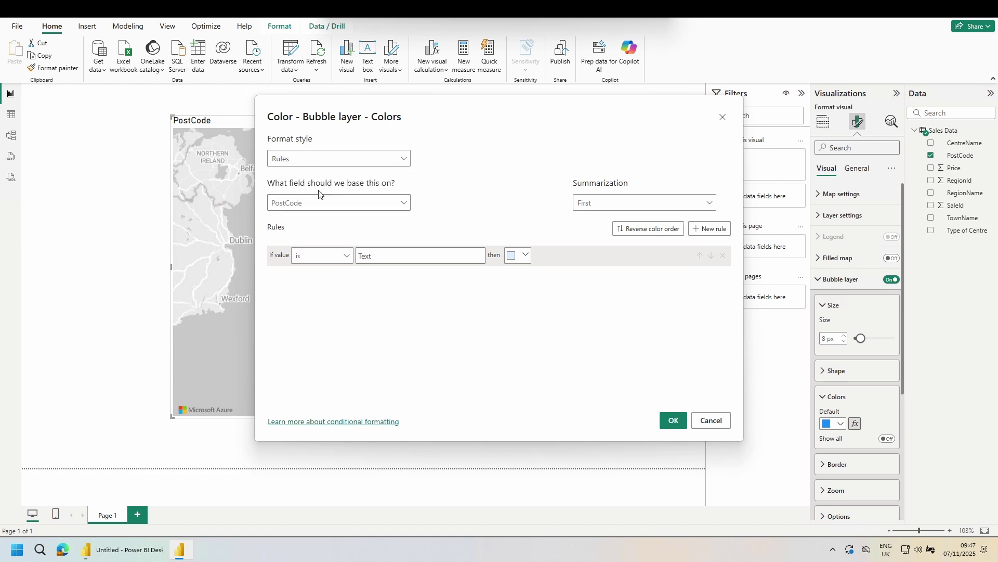
click(323, 206)
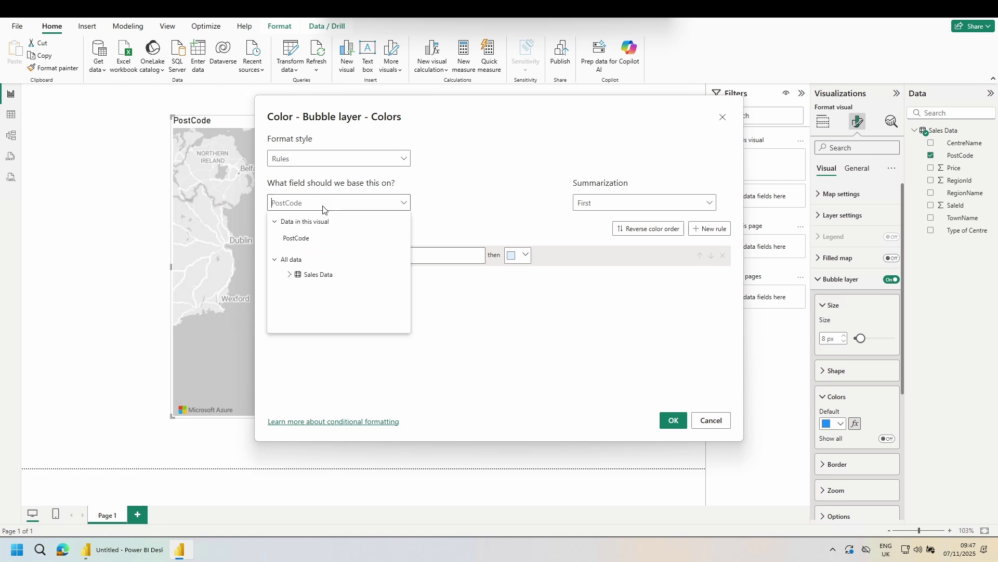
click(288, 277)
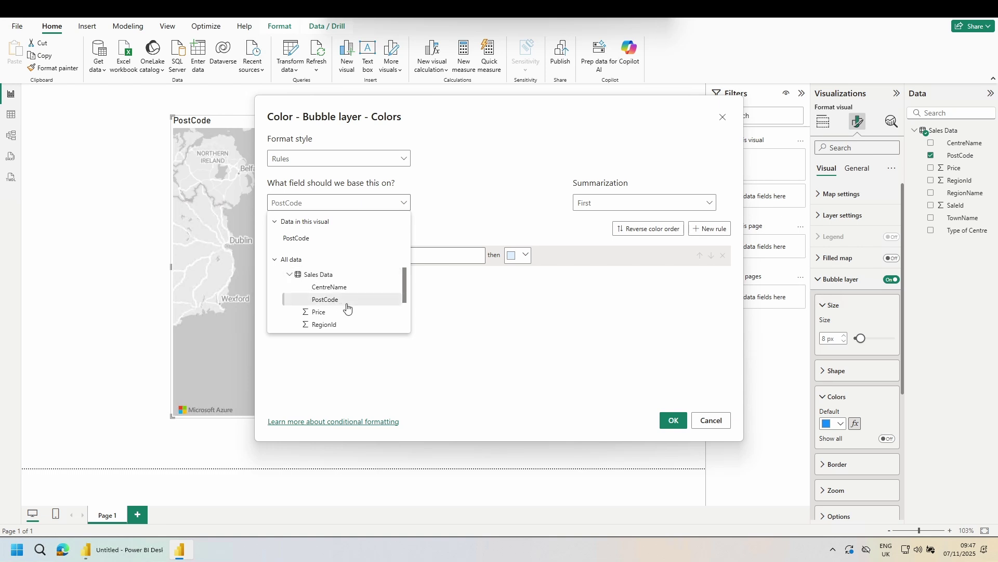
scroll(347, 307, down, 2)
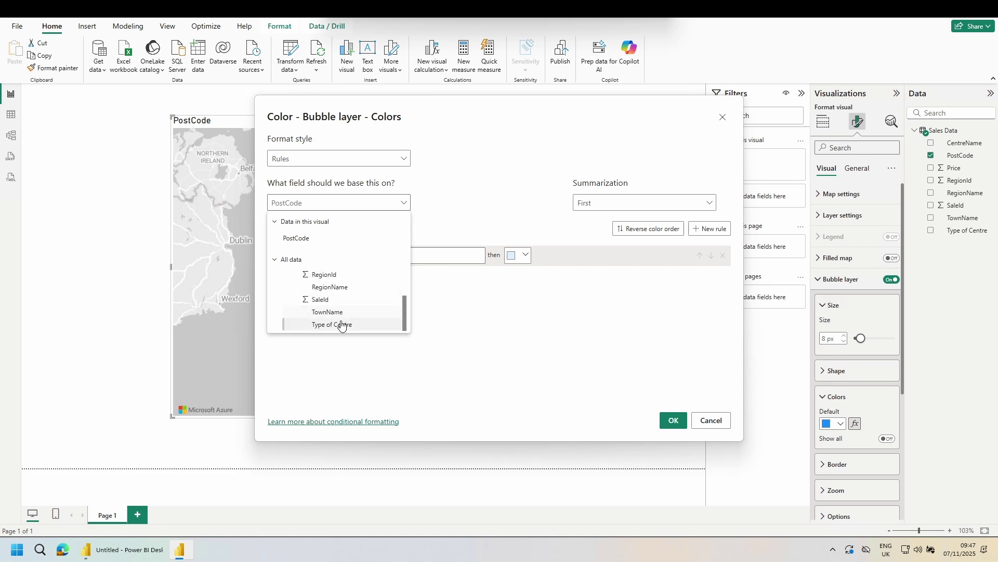
click(342, 324)
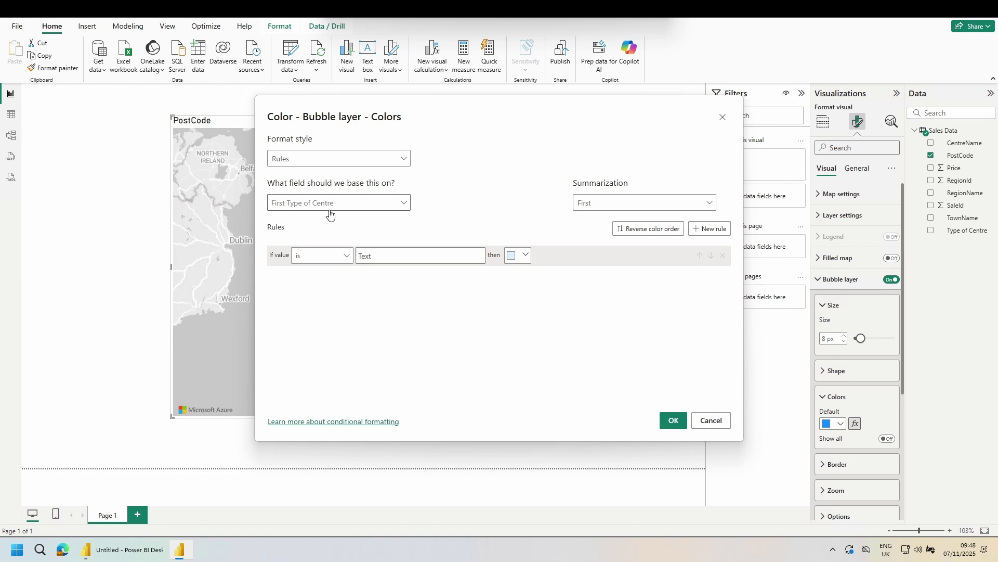
- Make the first rule match Retail in light purple, and add three more rules
click(383, 260)
text(Retail)
click(518, 259)
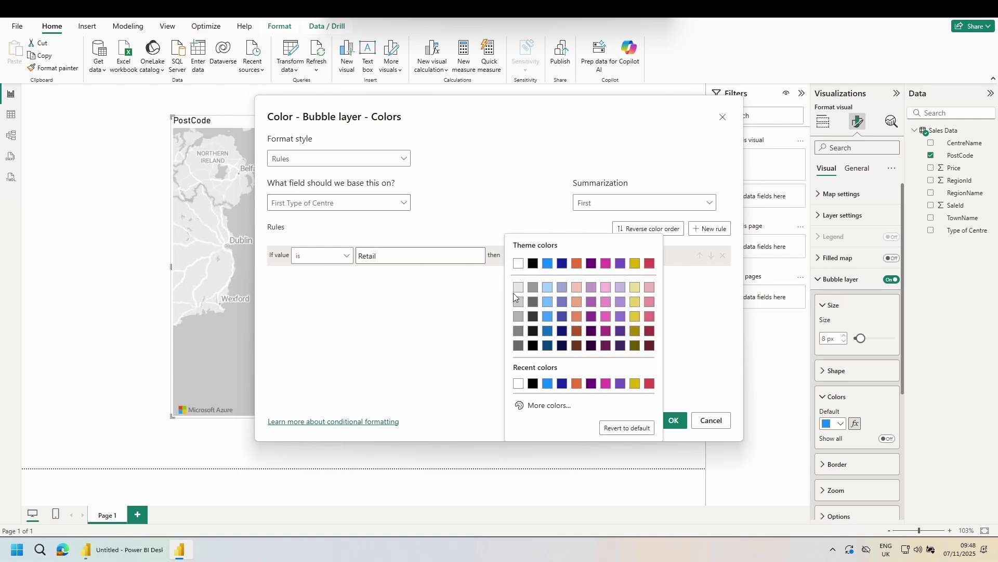
click(592, 289)
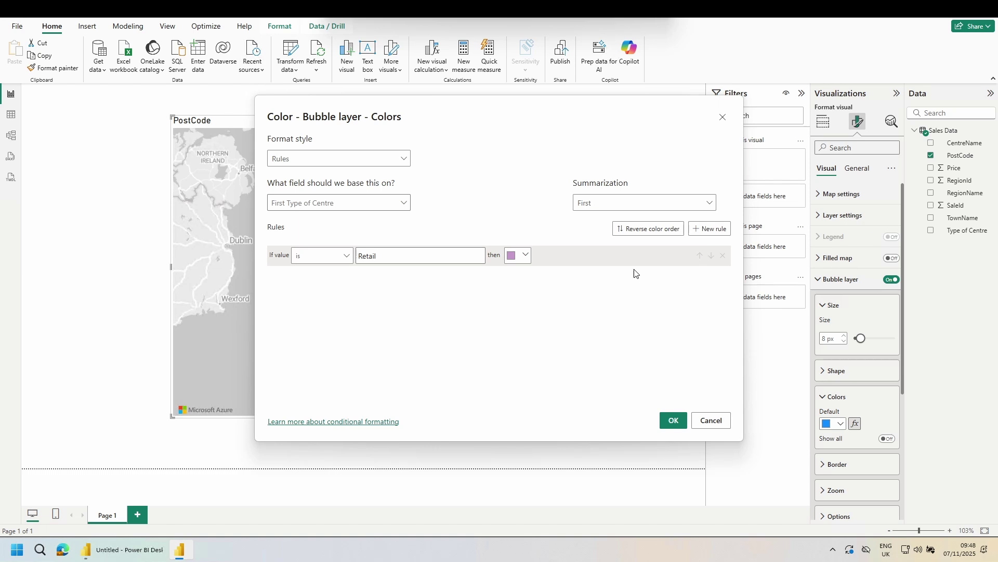
click(705, 232)
click(705, 232)
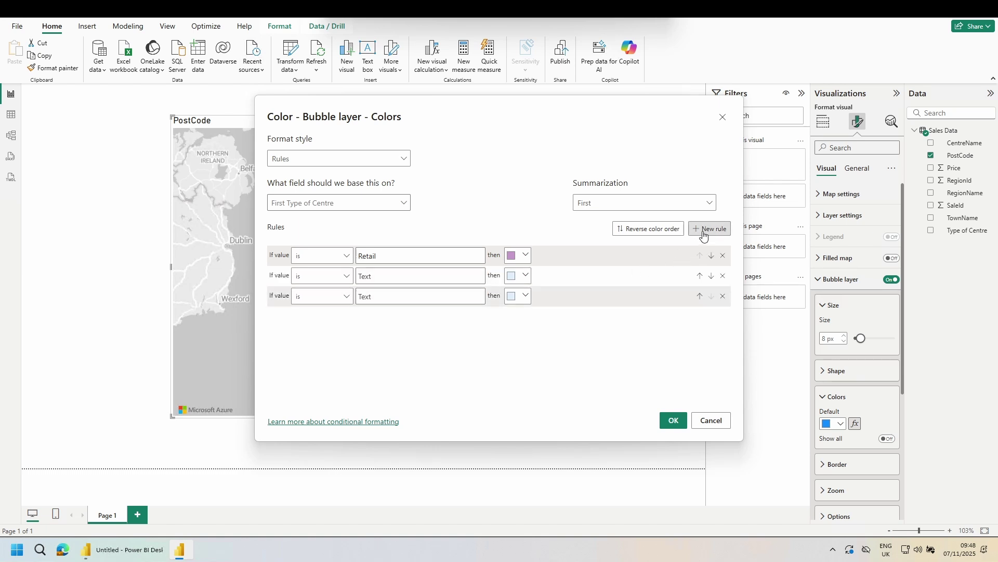
click(705, 235)
- Enter Centre, Park and Outlet as the values of the other three rules
click(416, 276)
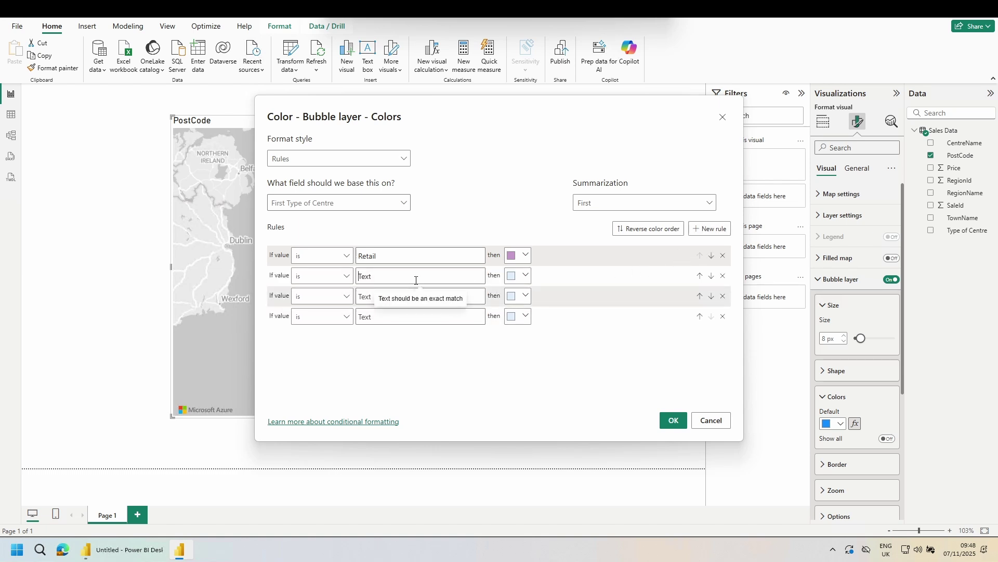
text(Centre)
click(450, 293)
text(Park)
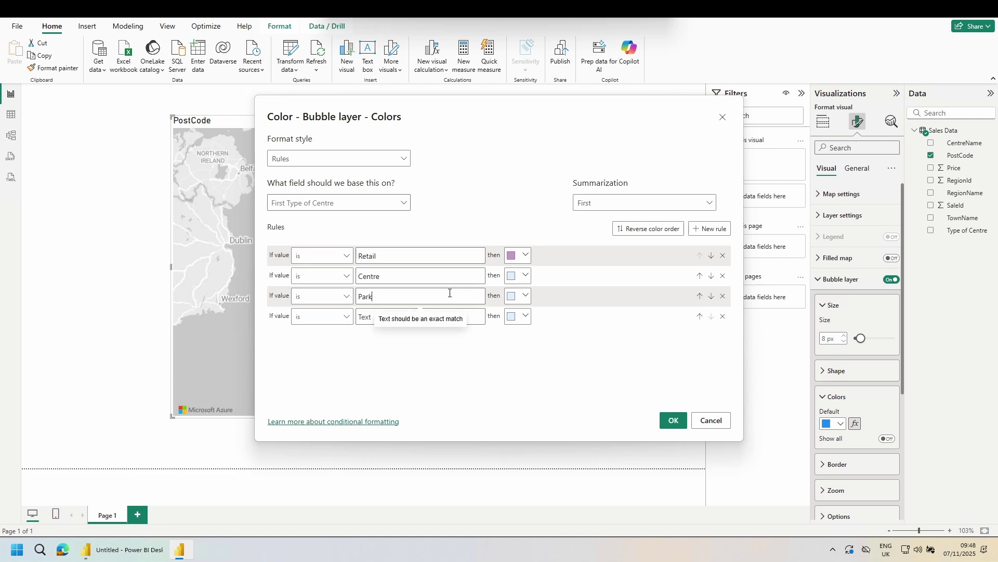
click(370, 316)
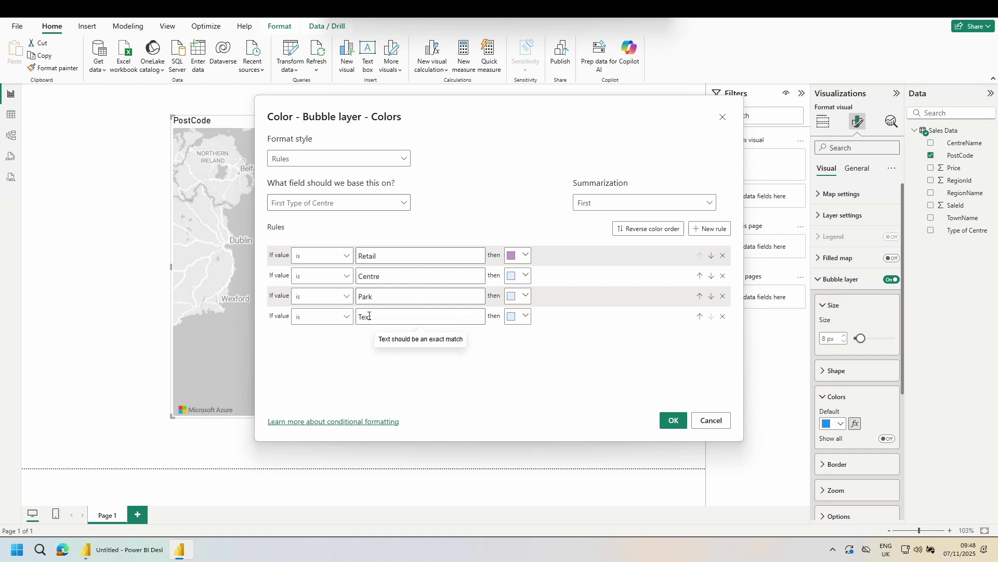
text(Outlet)
- Colour Centre salmon, Park yellow and Outlet periwinkle, then confirm the rules
click(525, 276)
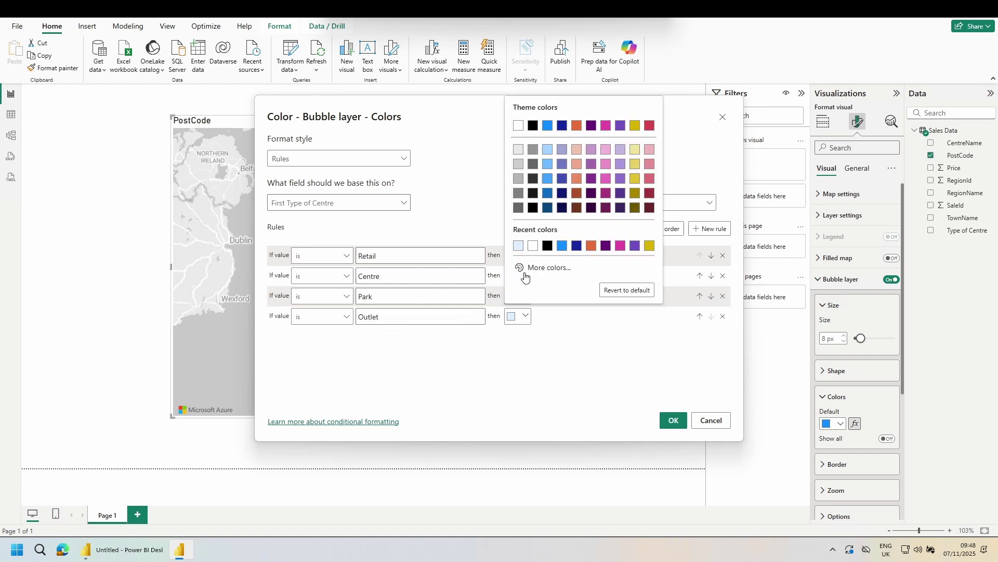
click(577, 165)
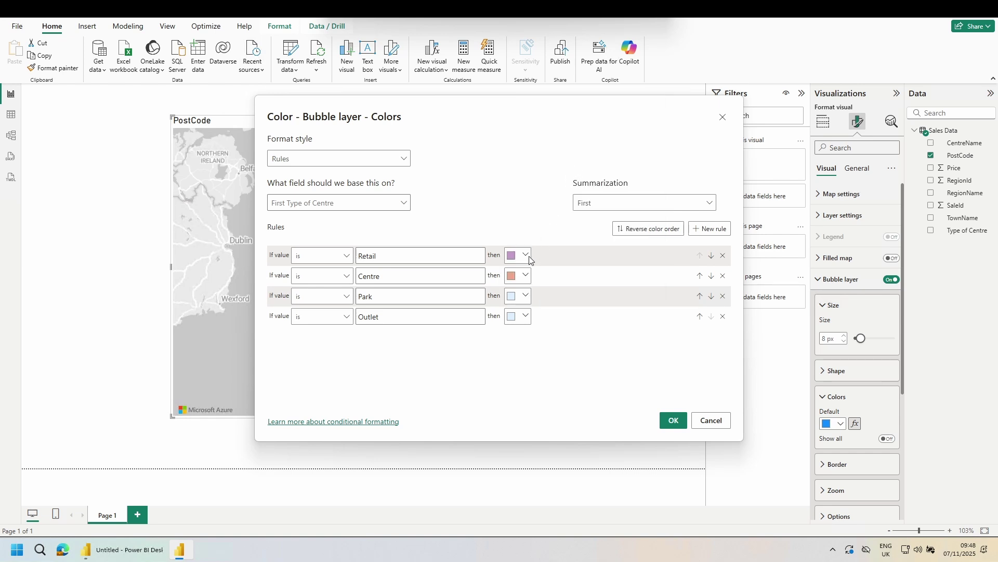
click(525, 296)
click(637, 165)
click(526, 316)
click(564, 170)
click(671, 420)
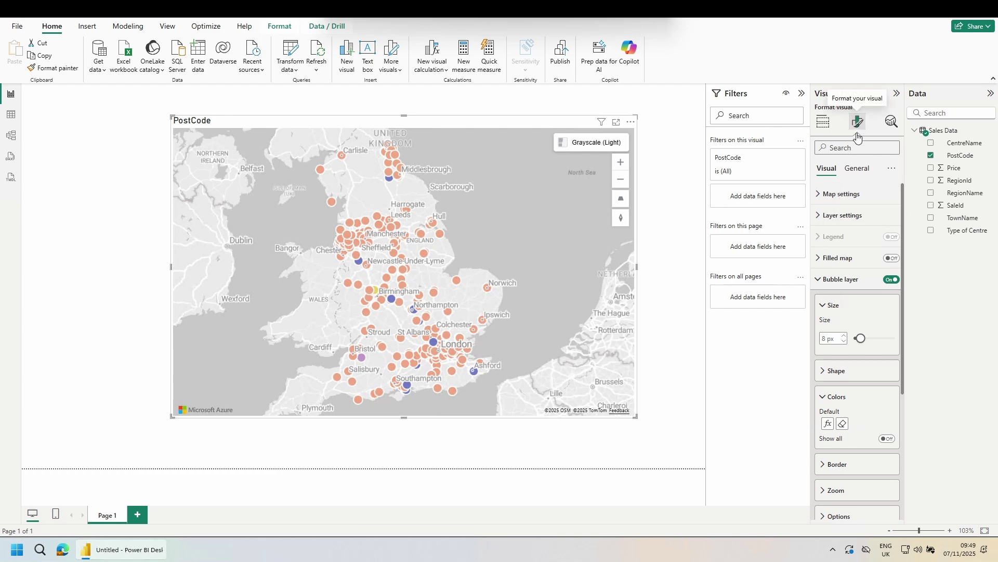
- Collapse Bubble layer and expand Reference layer, keeping File Upload as its data source type
click(818, 284)
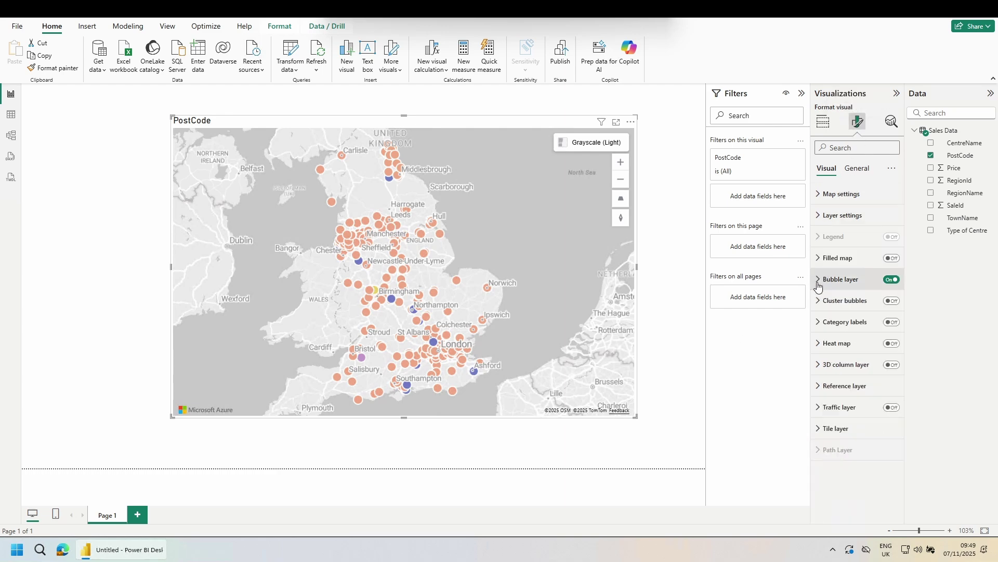
click(821, 387)
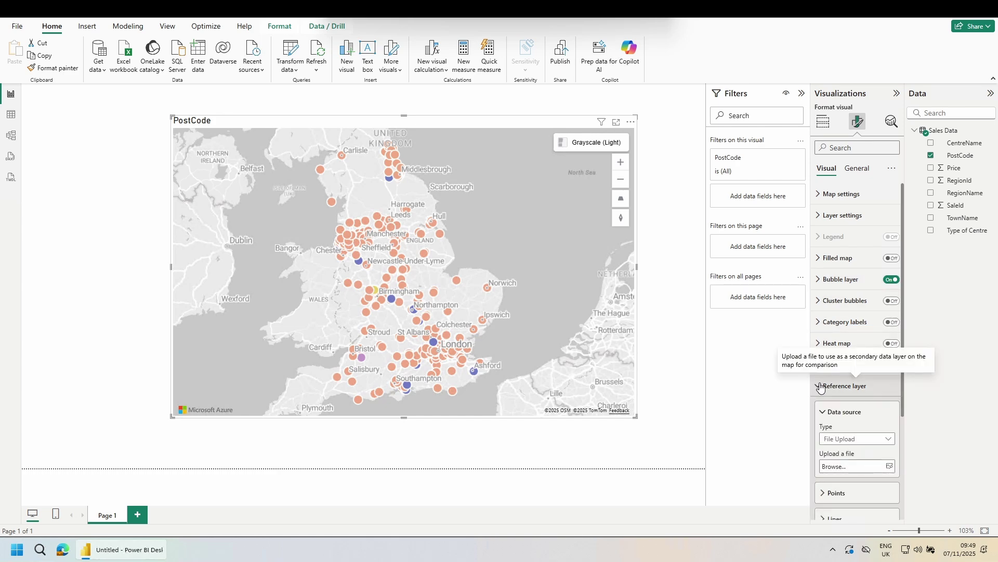
click(889, 442)
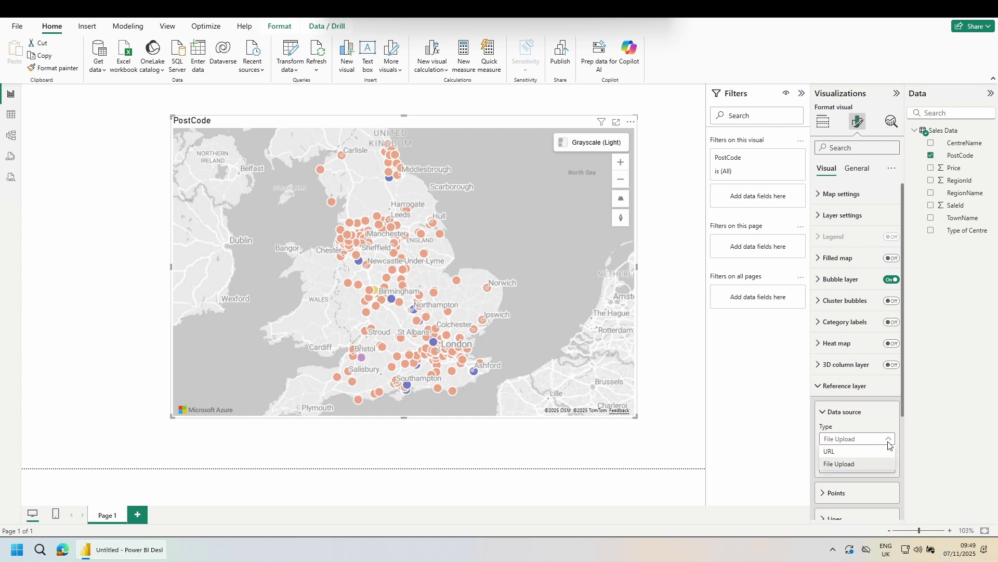
click(888, 445)
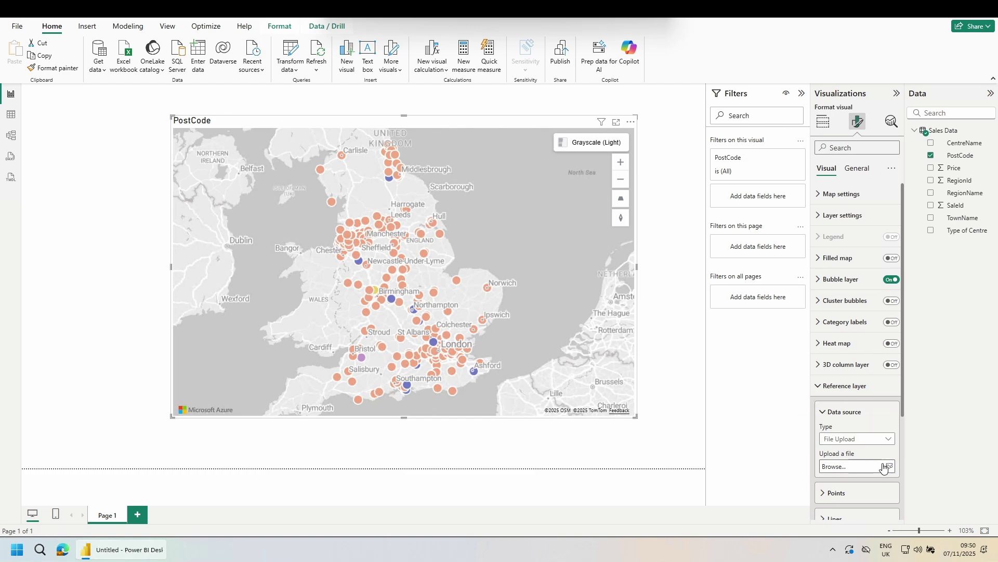
click(885, 466)
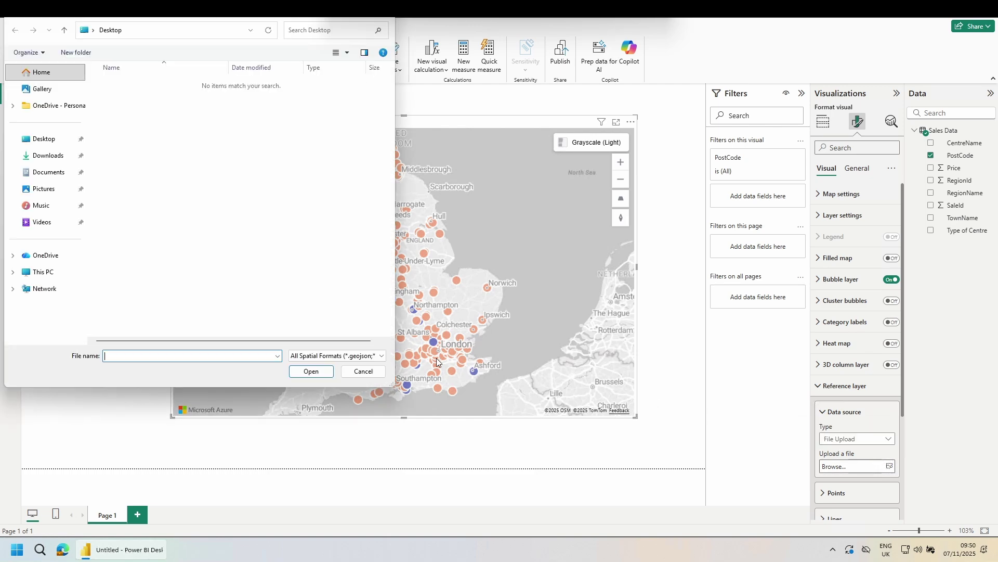
click(382, 357)
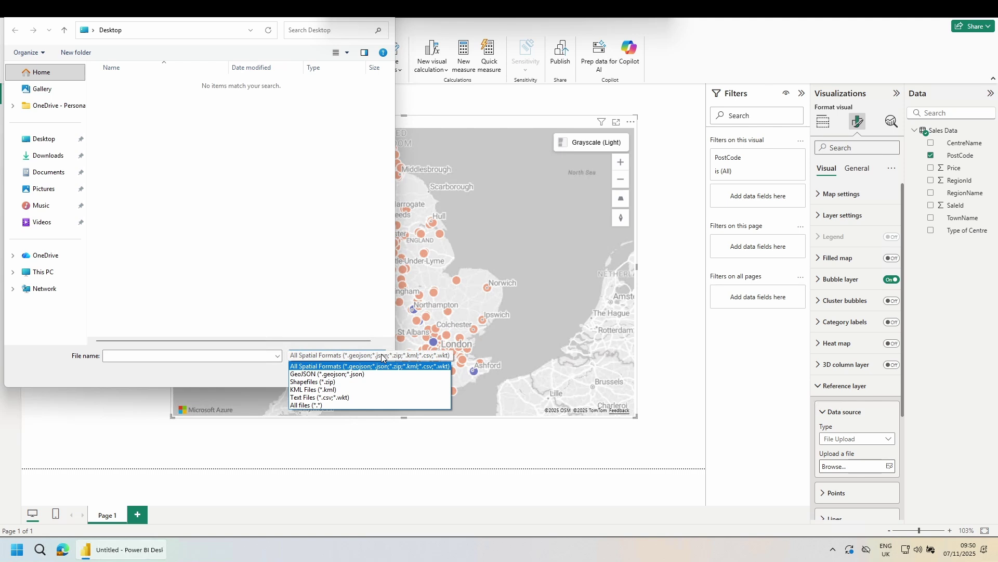
click(370, 332)
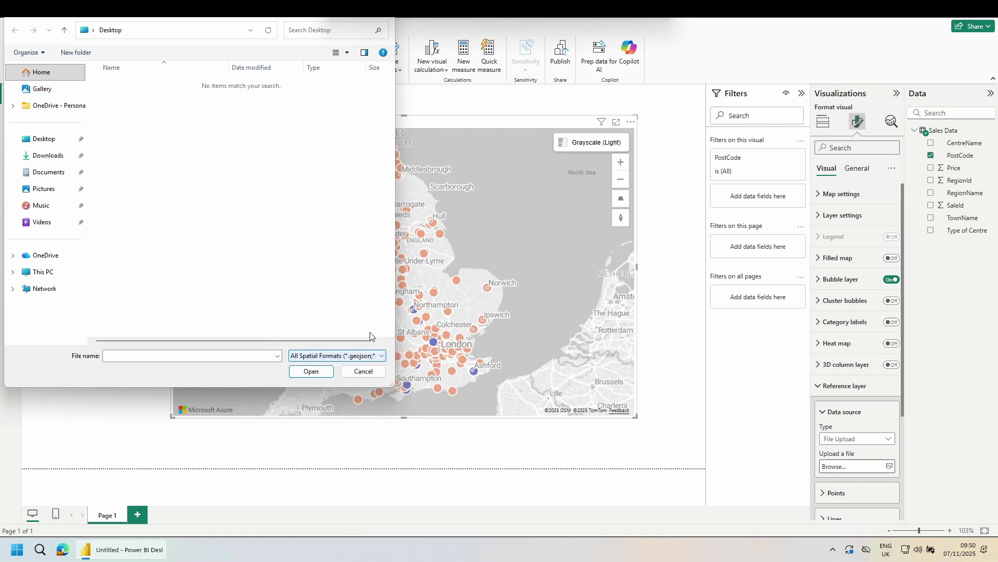
click(359, 372)
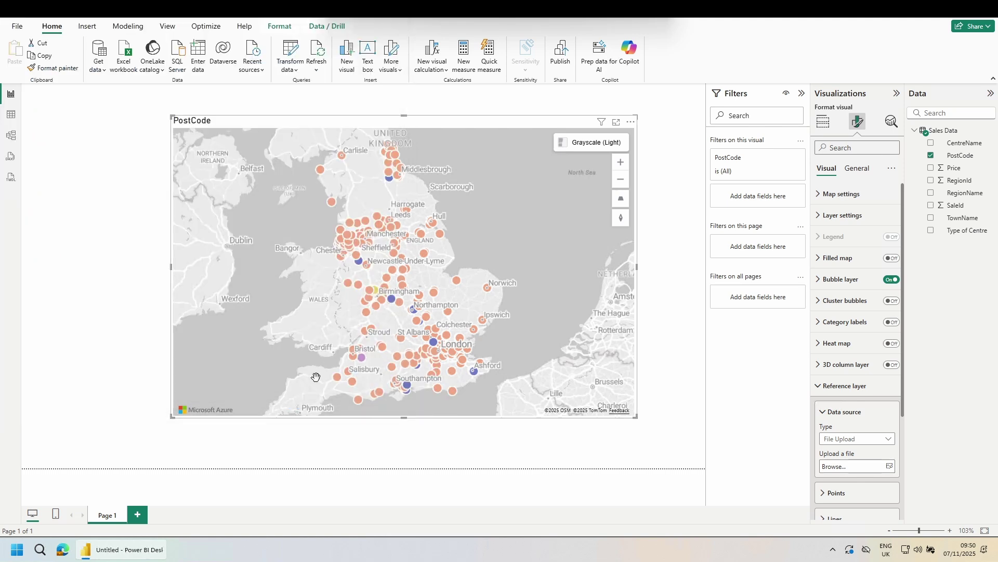
- Switch to Edge and search Google for 'ONS GeoPortal'
click(62, 550)
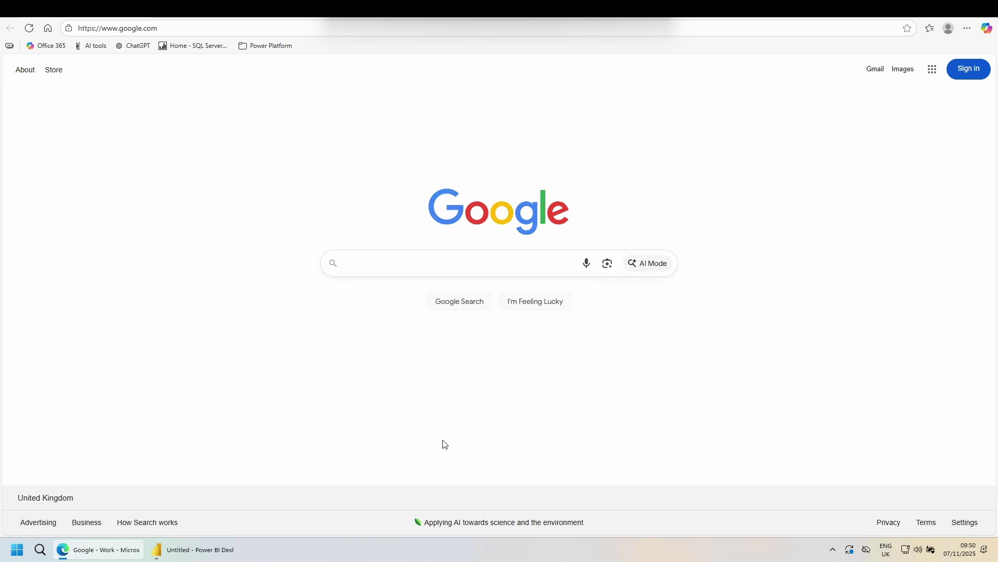
click(384, 267)
text(ONS)
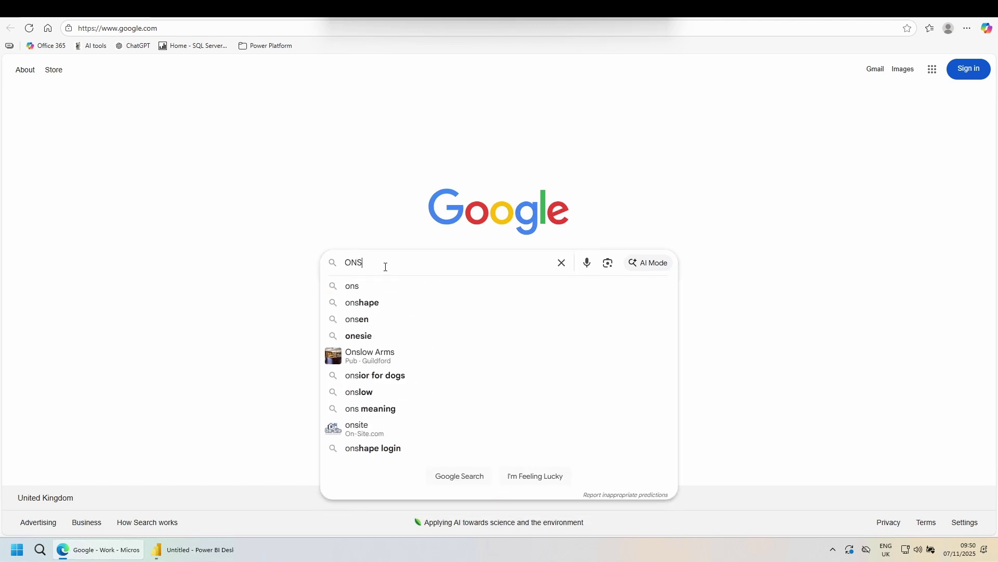
text( GeoPor)
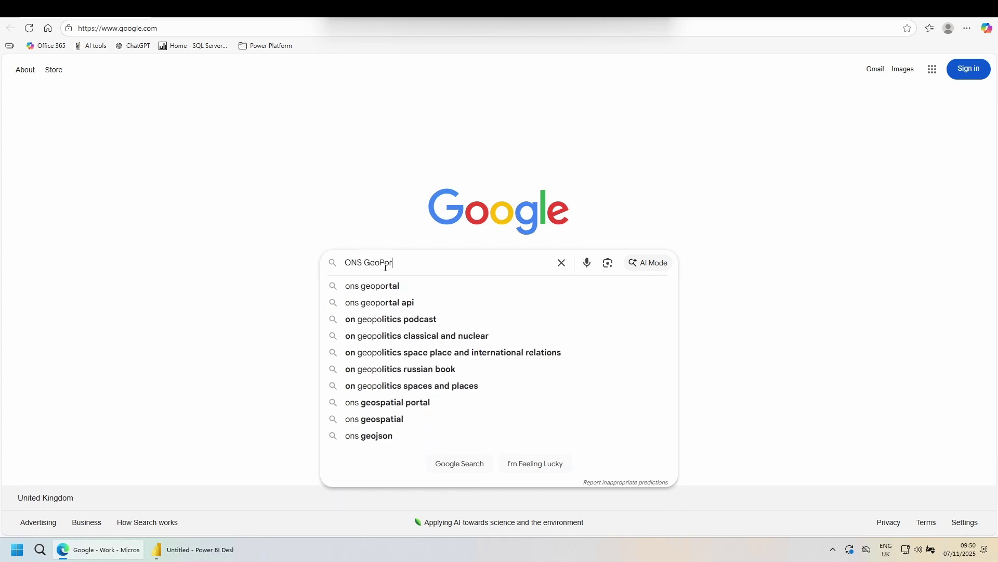
text(tal)
key(Return)
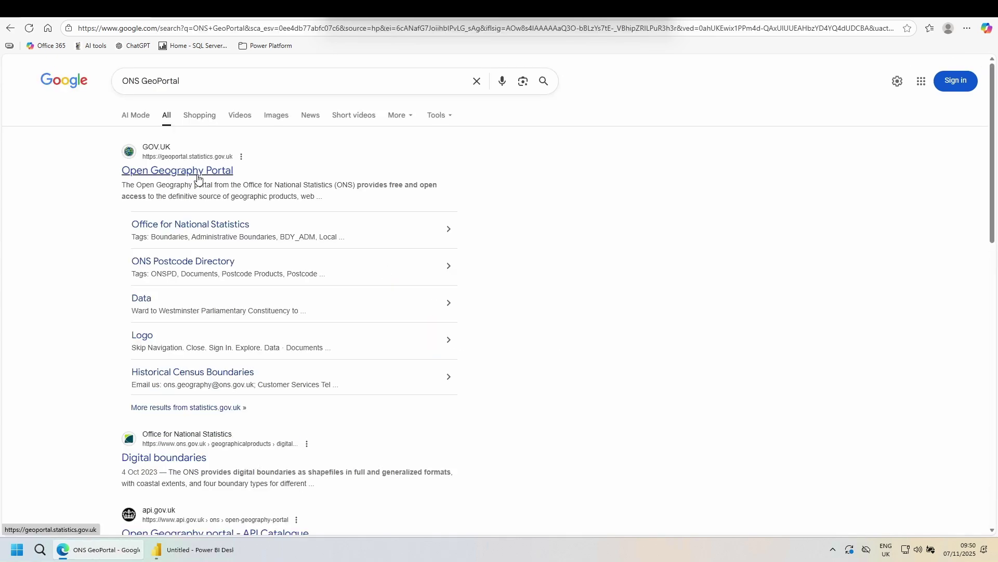
- Browse Boundaries > Administrative > Regions > 2024 to the EN BFC dataset and centre its map on England
click(198, 177)
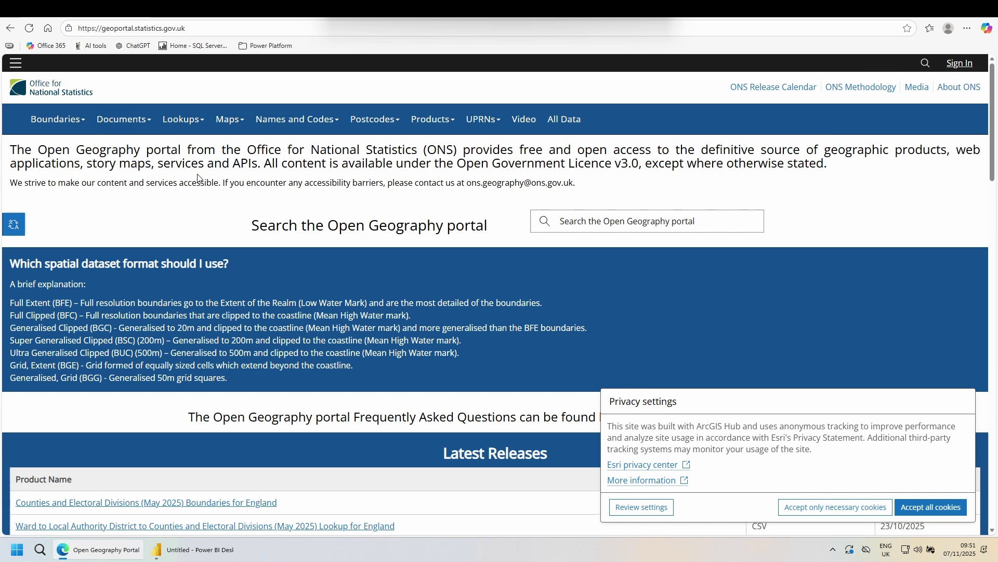
click(182, 120)
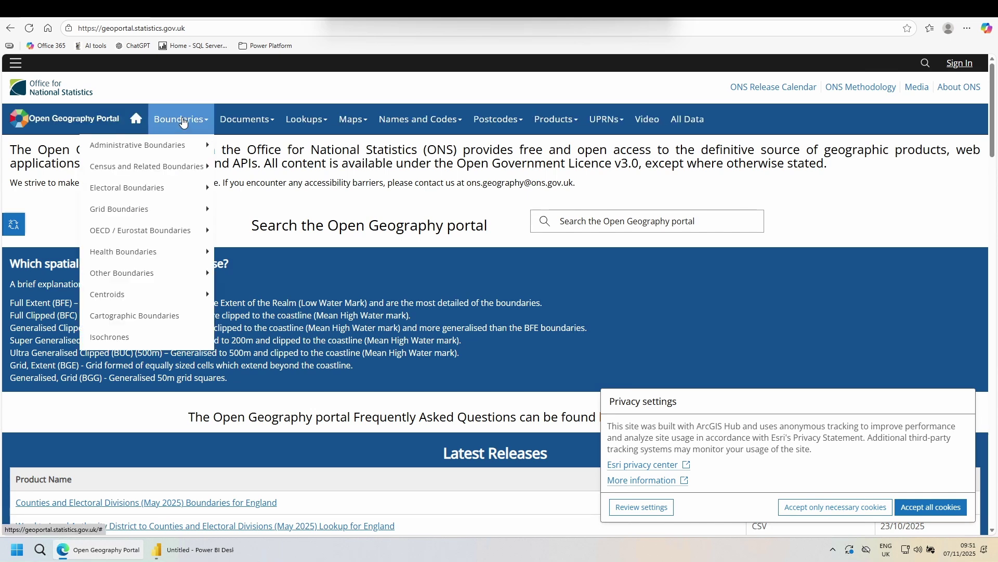
mouse_move(174, 148)
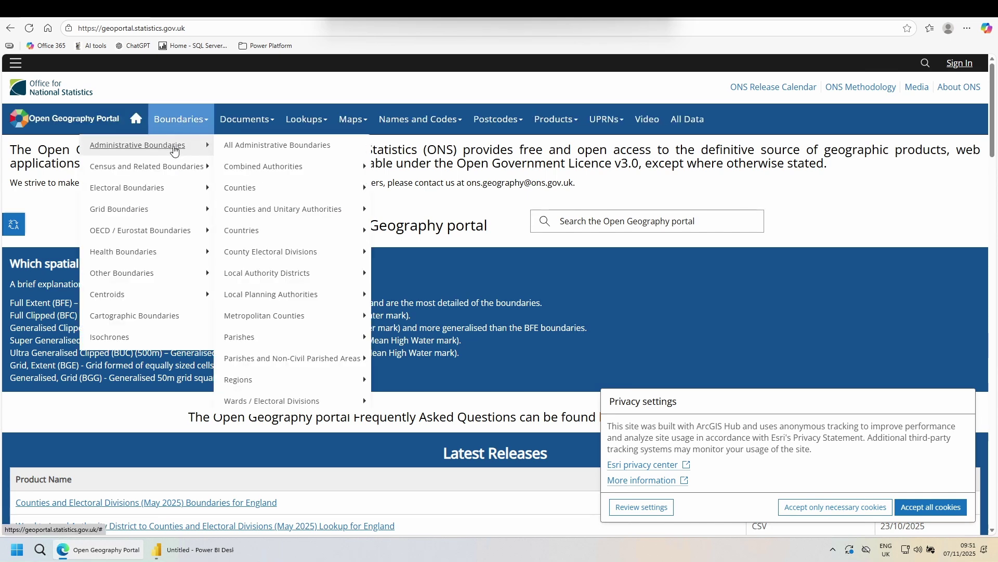
mouse_move(274, 384)
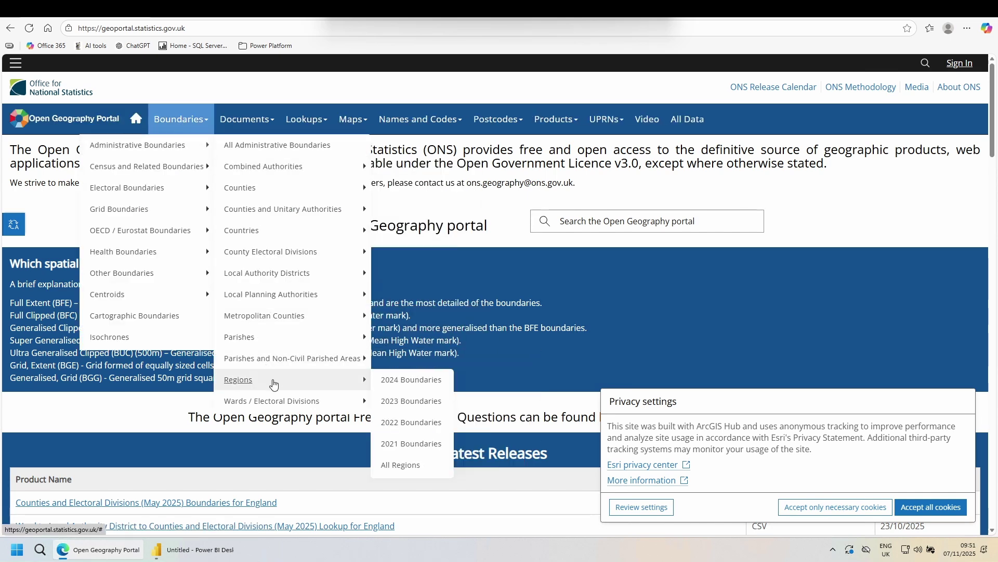
click(424, 386)
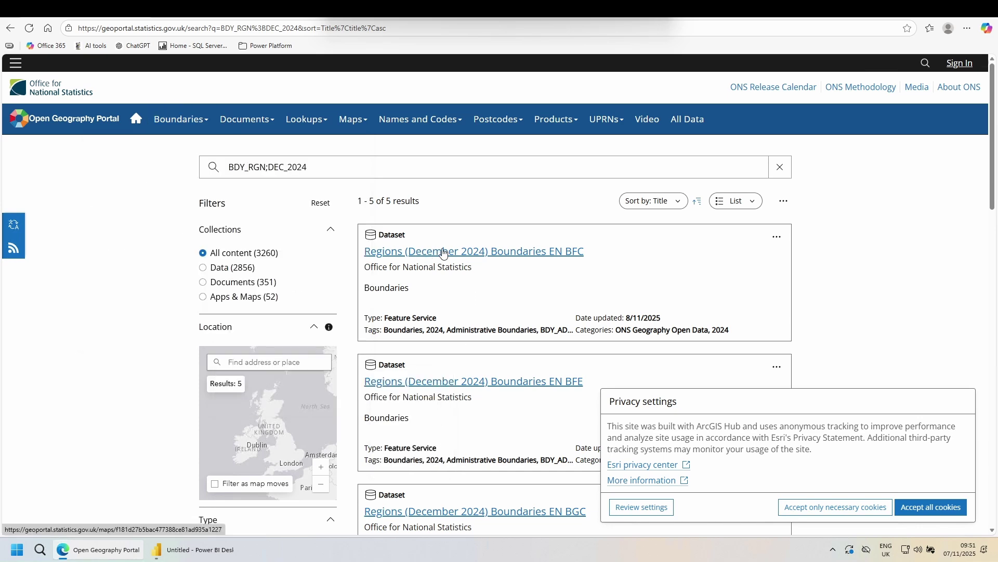
click(444, 252)
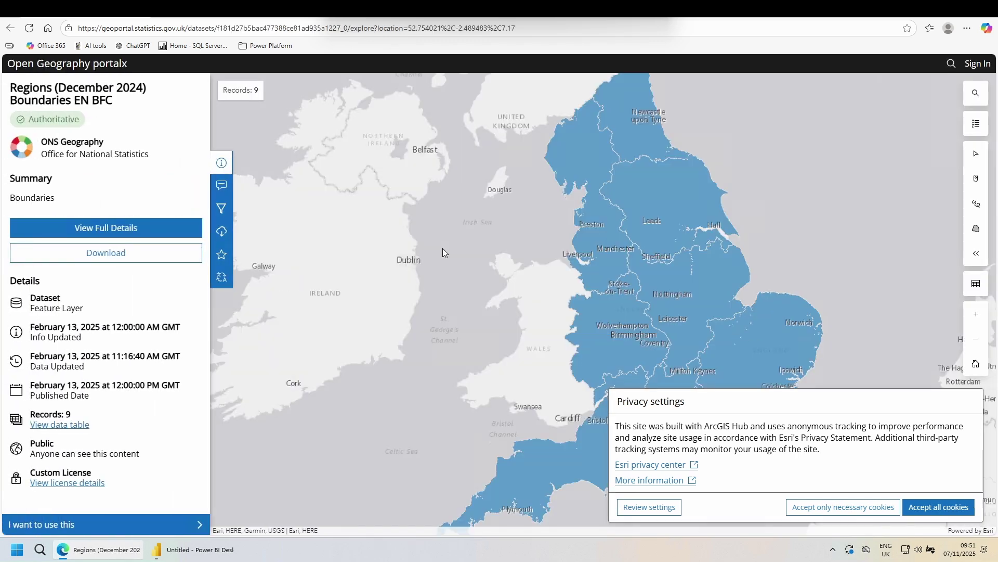
drag(516, 339, 445, 343)
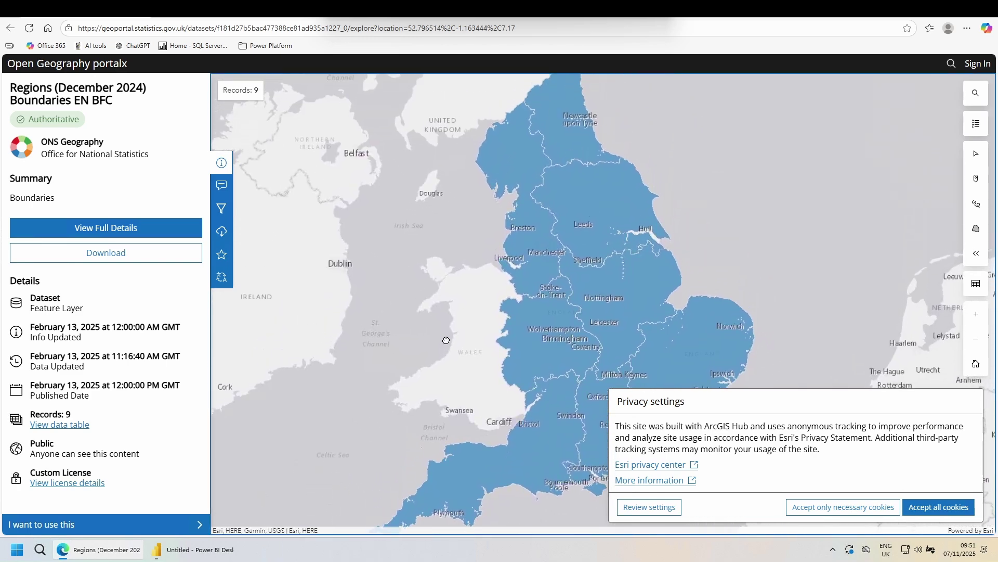
- Save the EN BFC regions as Shapefile and CSV downloads, then switch back to Power BI
click(158, 266)
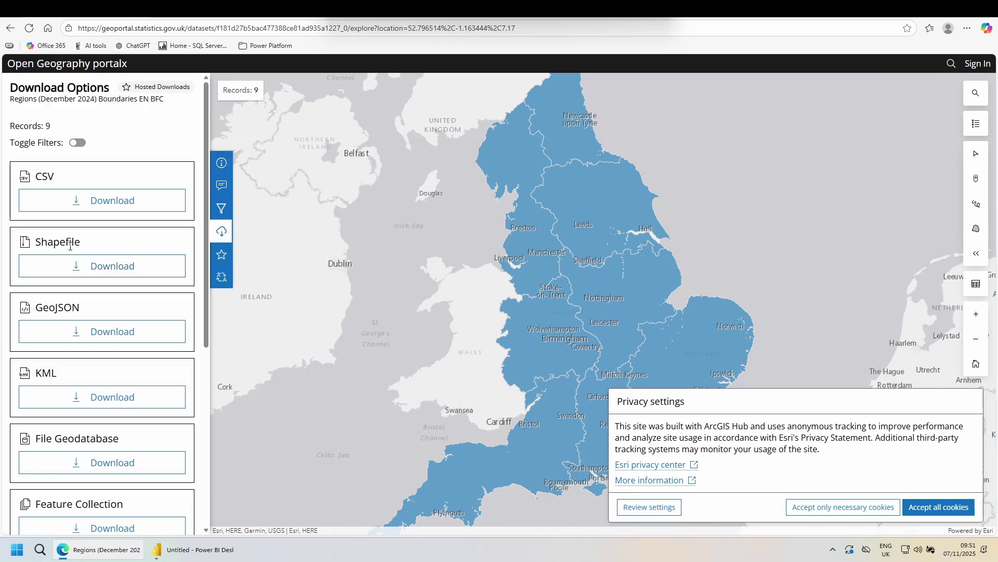
click(101, 271)
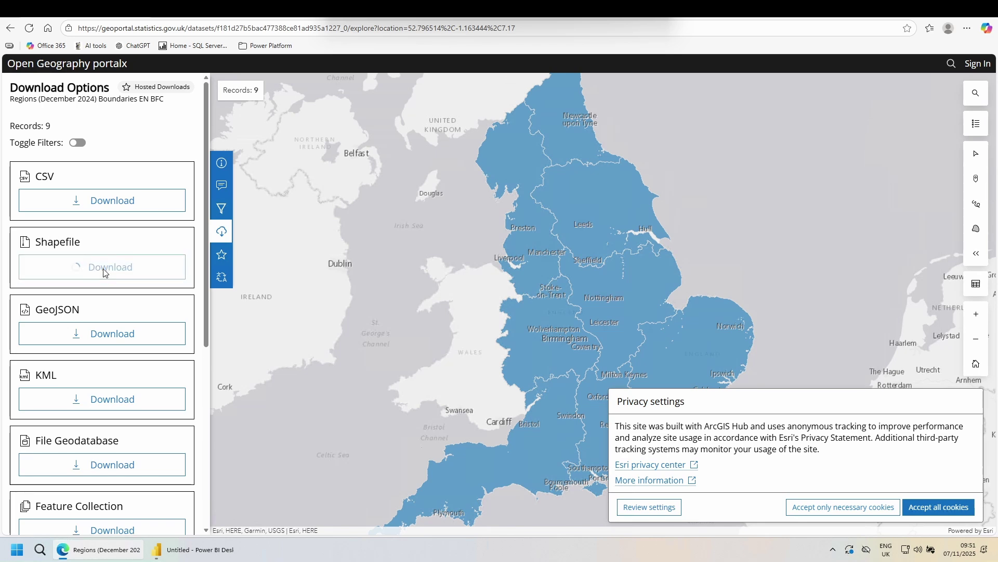
click(105, 210)
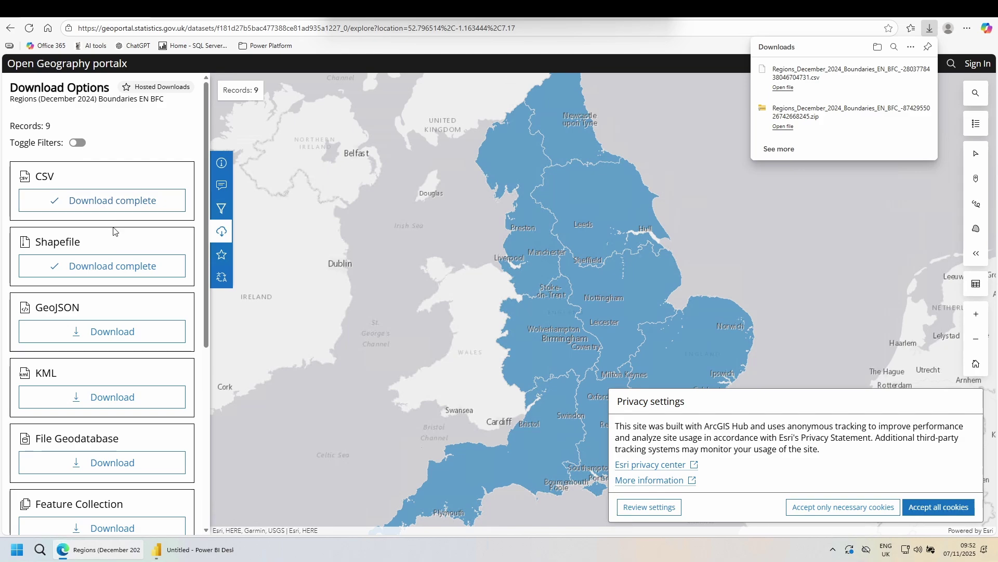
click(210, 553)
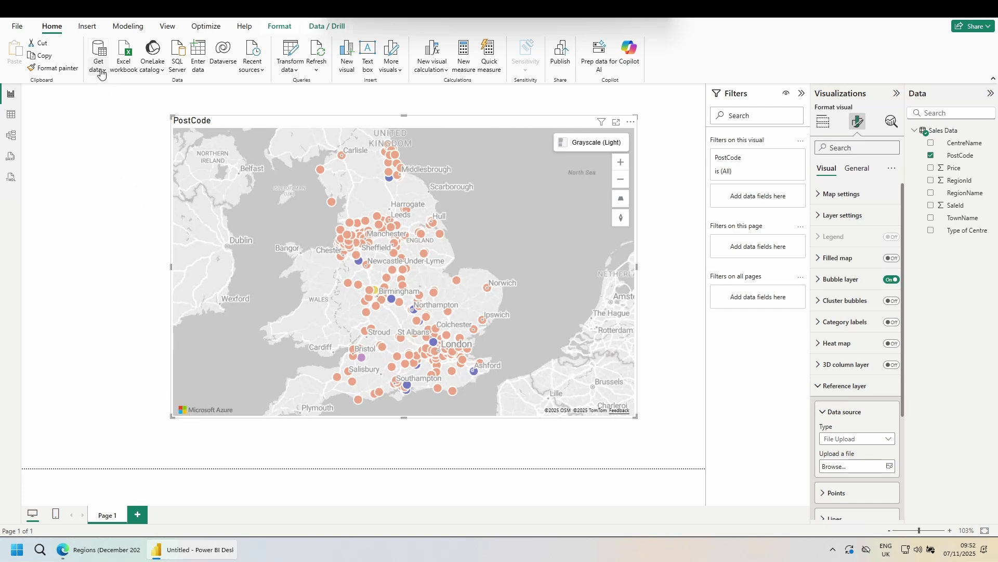
- Open the Regions_December_2024_Boundaries CSV from Downloads via Get data Text/CSV and widen the preview
click(101, 73)
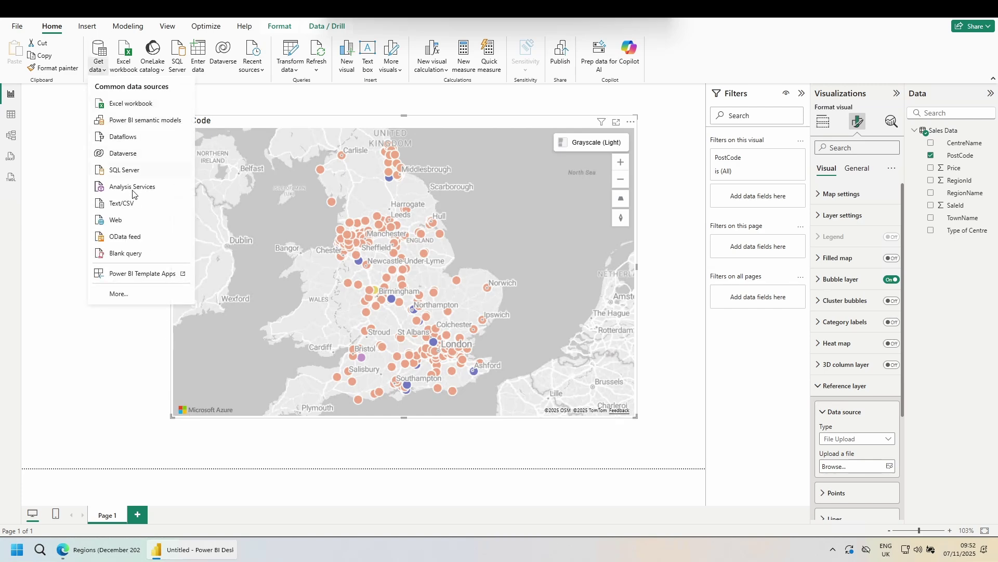
click(140, 211)
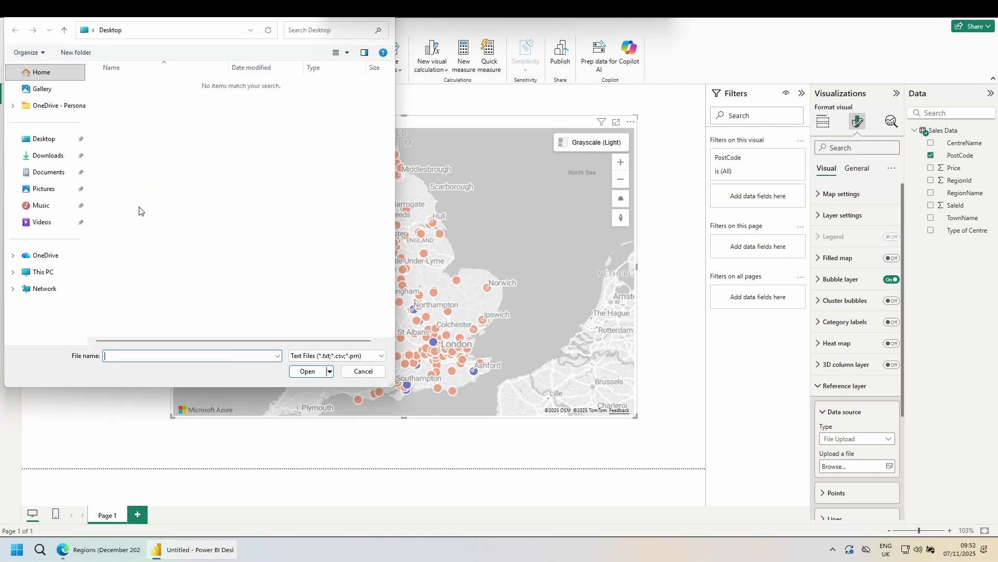
click(54, 163)
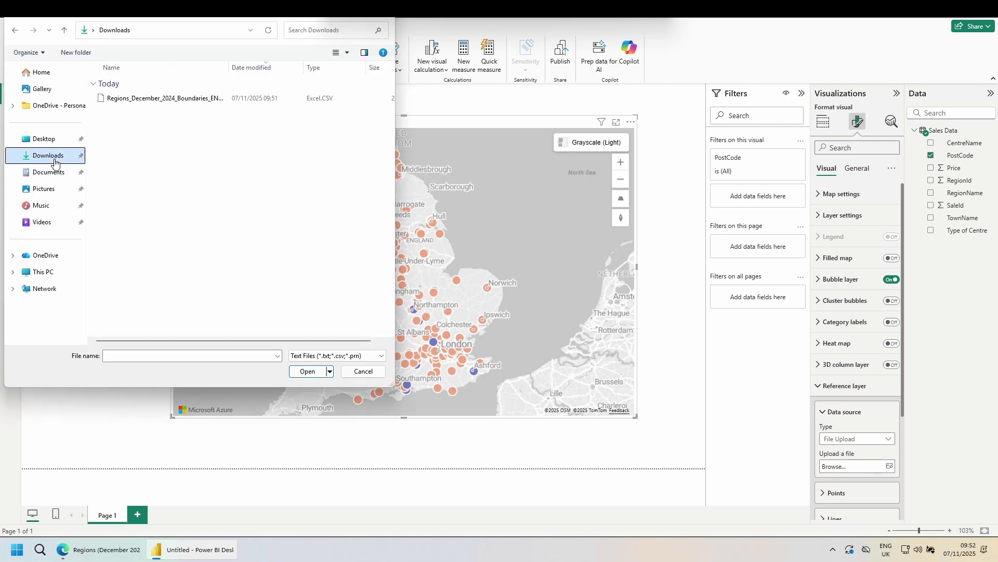
double_click(144, 99)
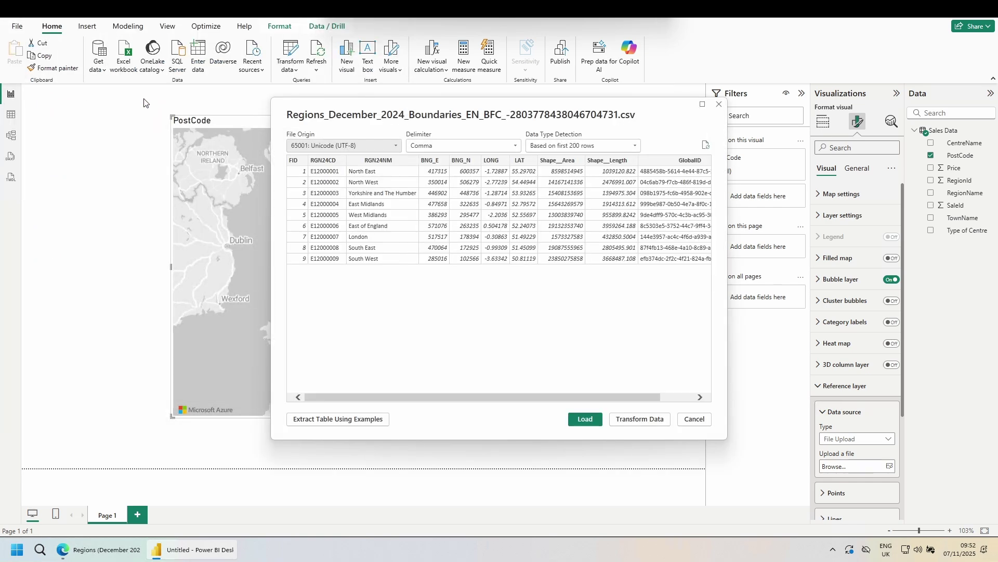
drag(272, 215, 133, 219)
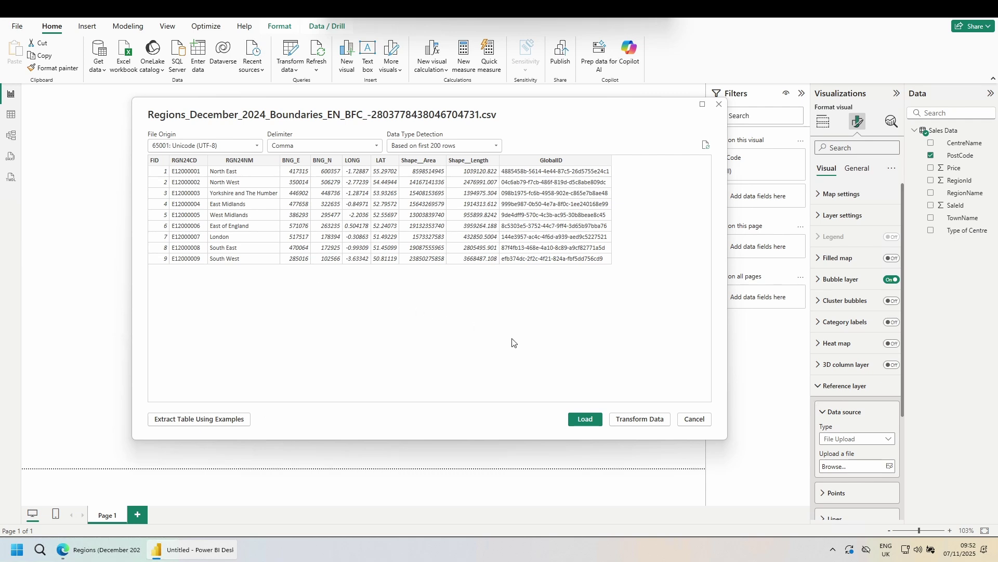
click(641, 419)
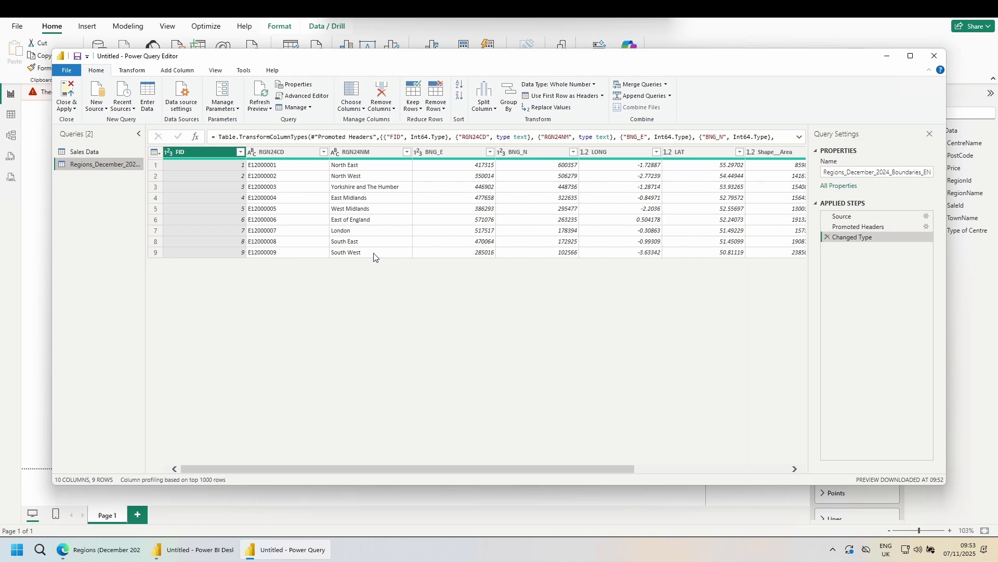
click(111, 154)
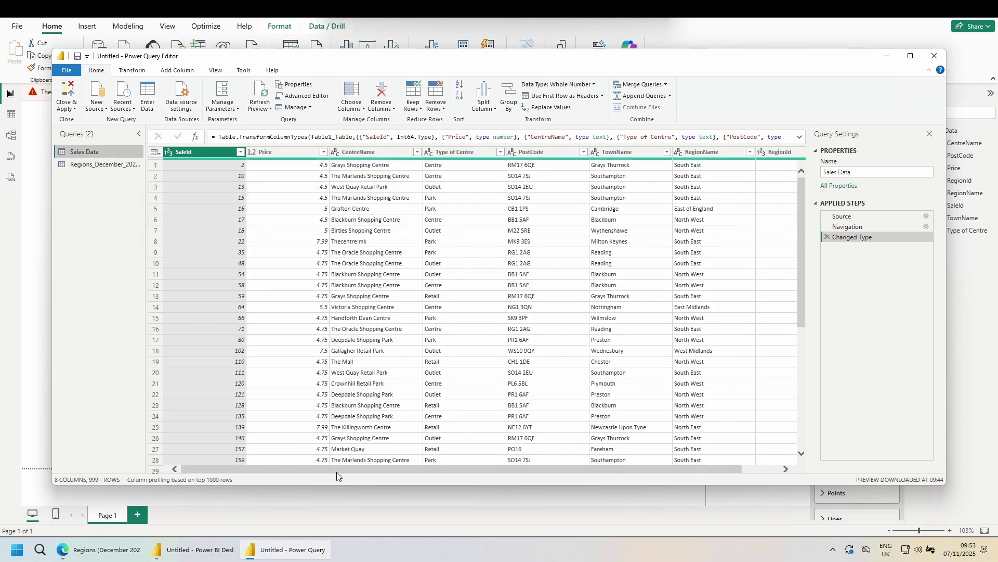
drag(338, 474, 384, 477)
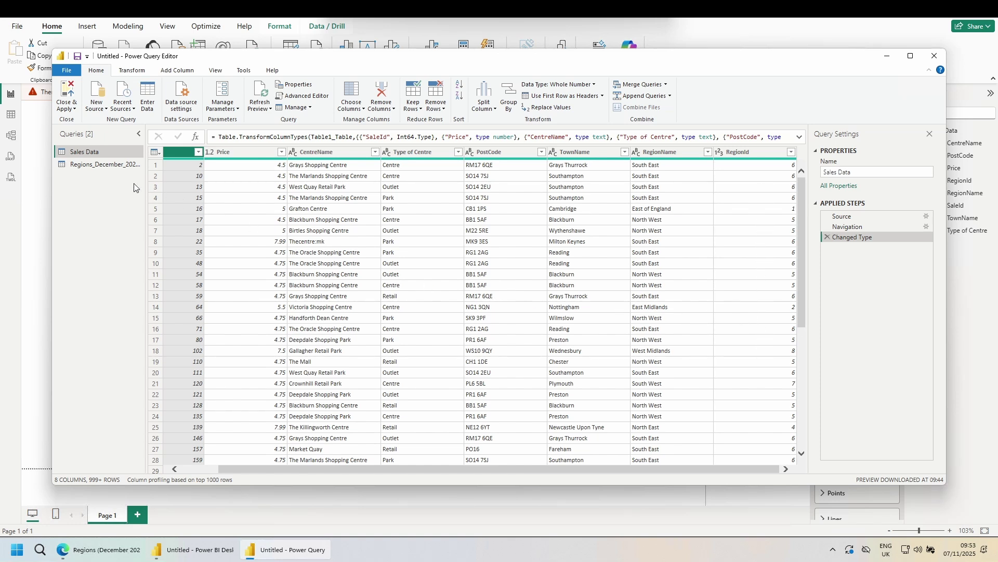
click(78, 165)
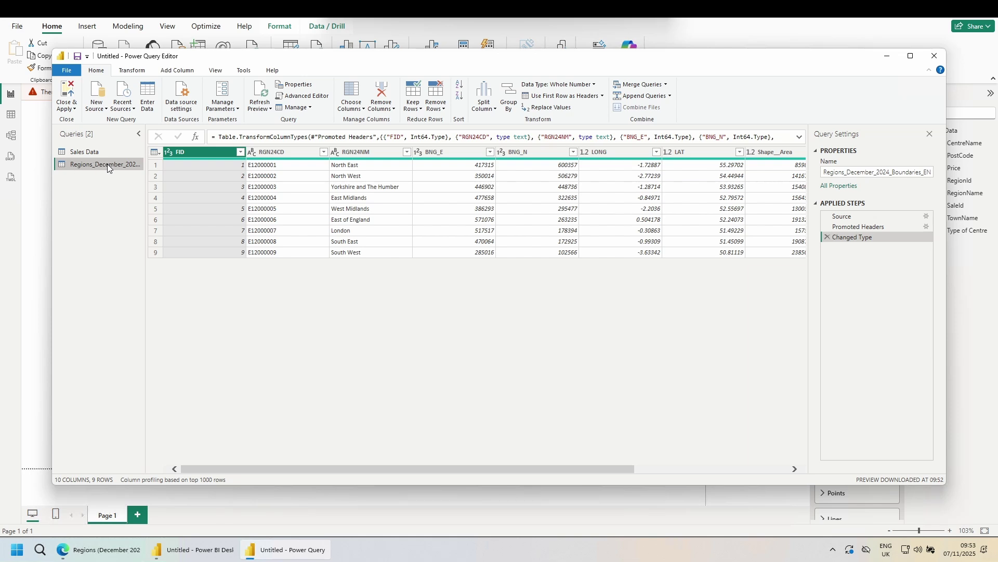
- Start a new conditional column and name it RegionId
click(191, 73)
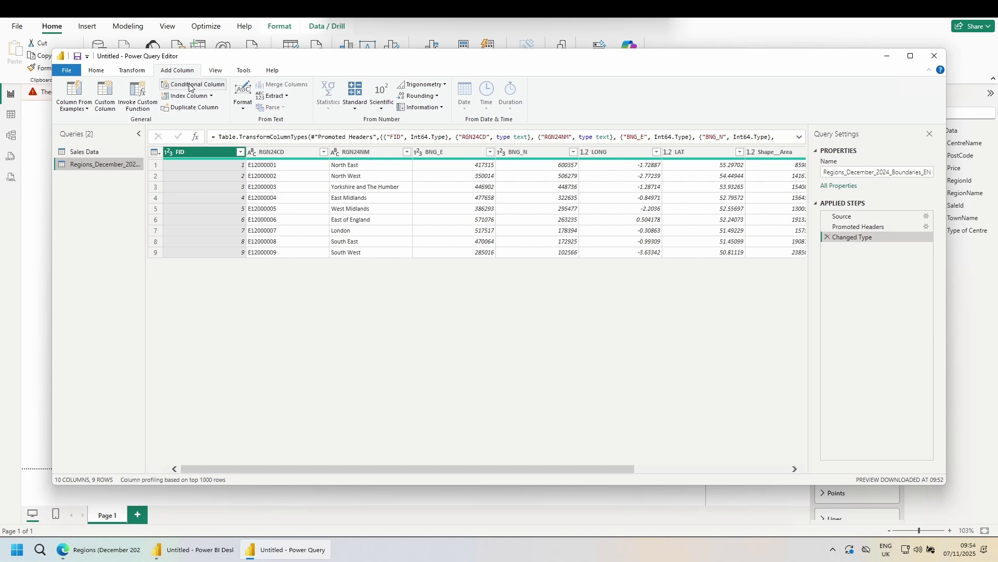
click(191, 88)
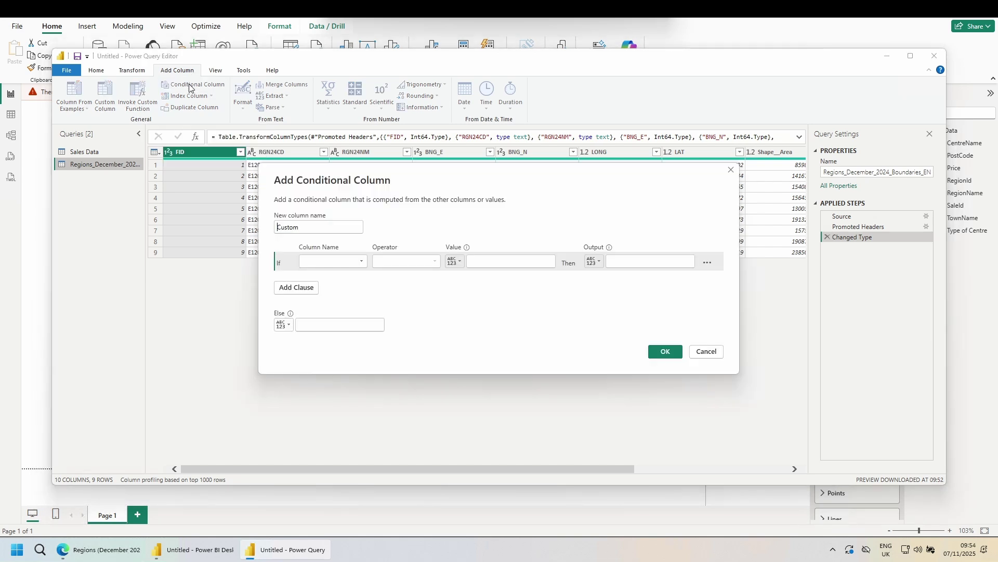
drag(448, 183, 443, 290)
drag(294, 335, 250, 329)
text(RegionID)
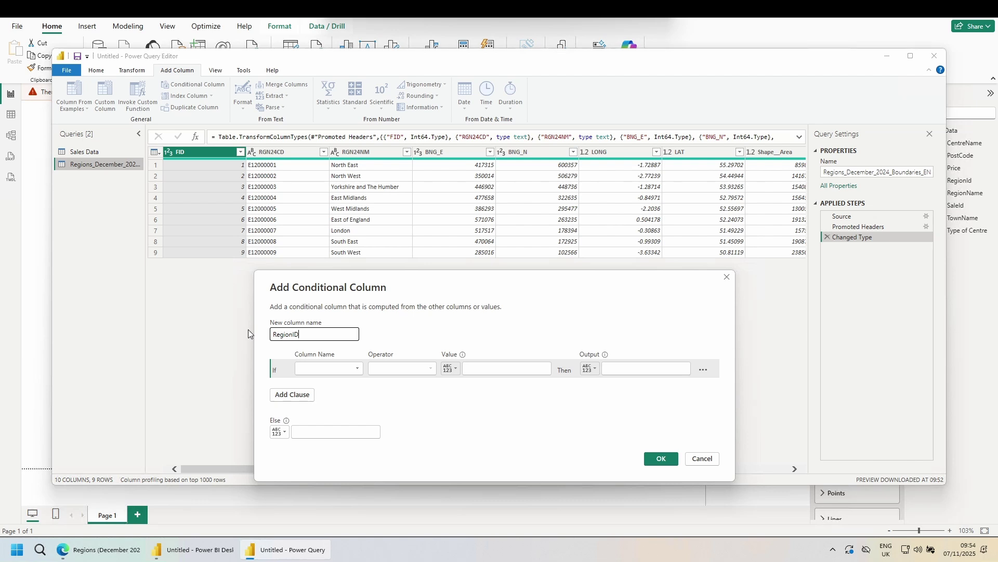
key(BackSpace)
text(d)
- Add the first clause, RGN24NM equals North East, then add another clause
click(331, 369)
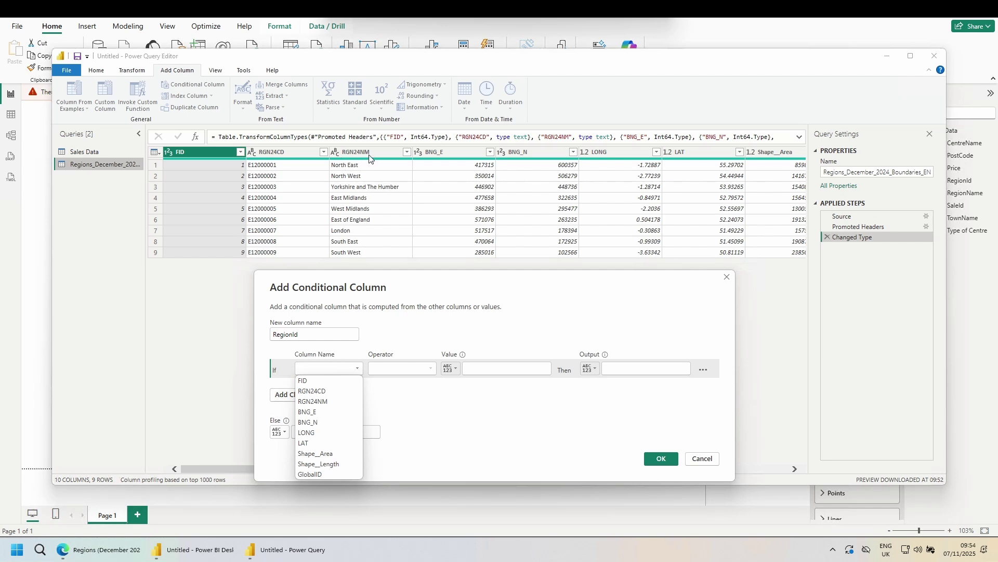
click(326, 401)
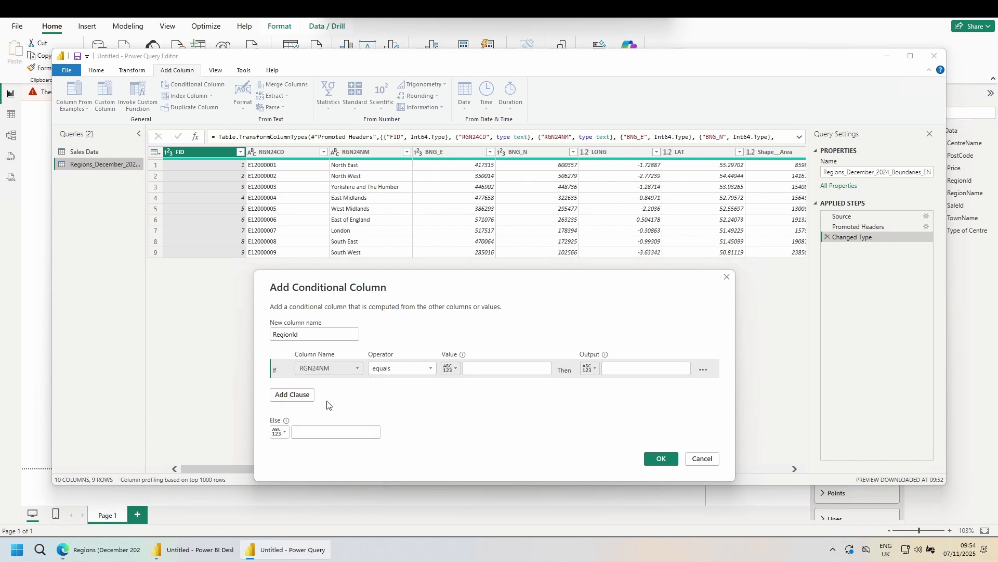
click(513, 369)
text(North )
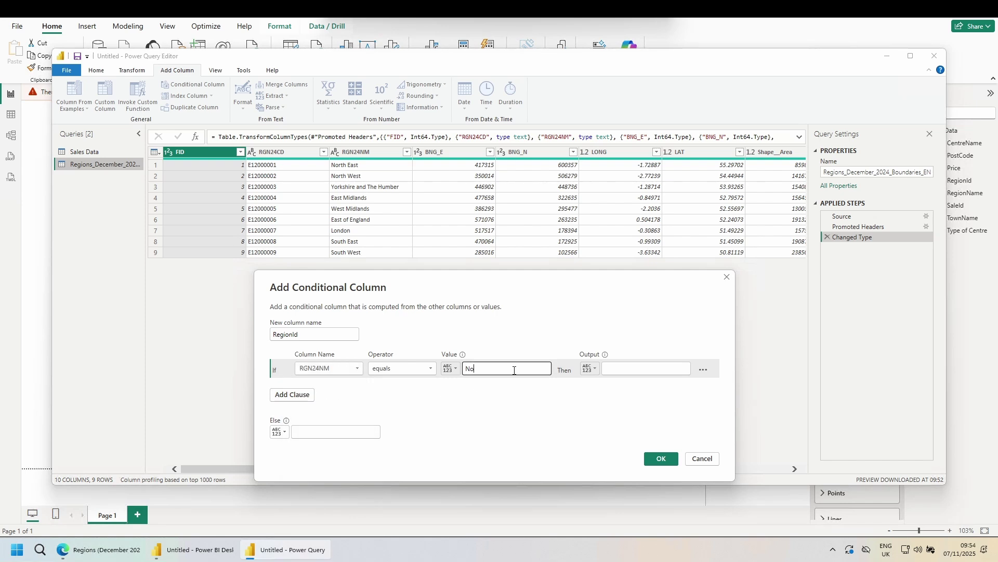
text(East)
click(306, 395)
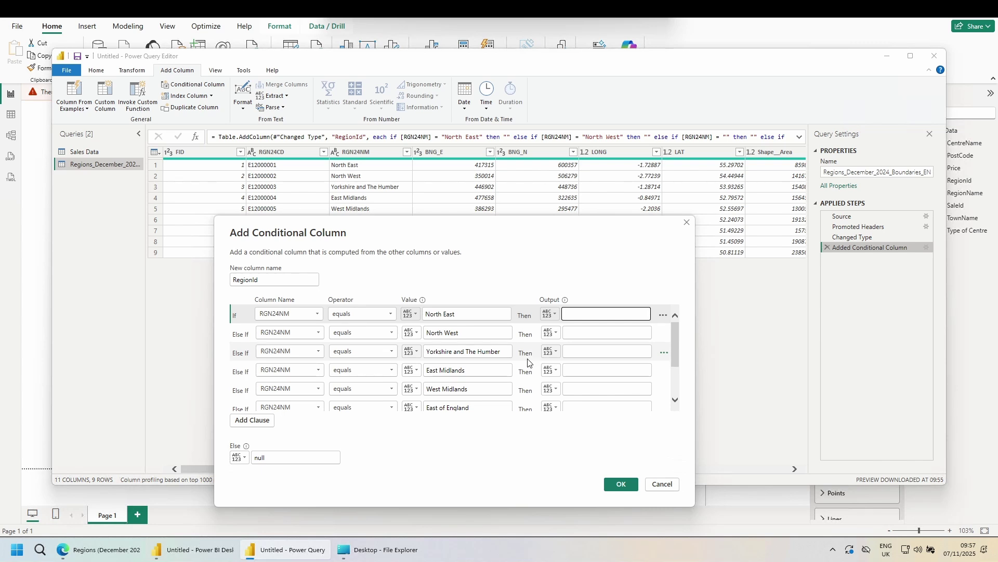
- Open Sales Data.xlsx from the Desktop and check the RegionIds: East of England 1, East Midlands 2
key(super+e)
click(249, 237)
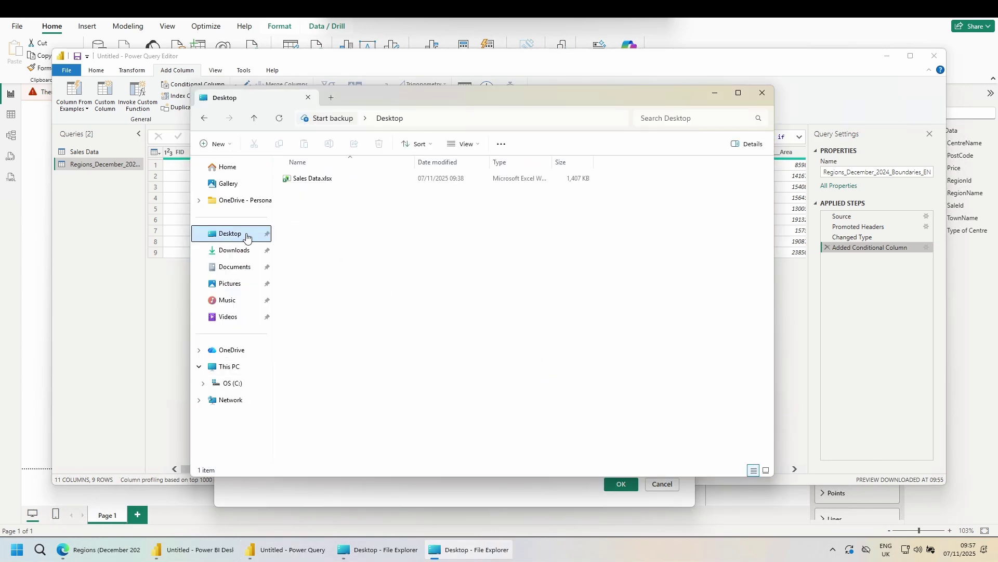
double_click(306, 180)
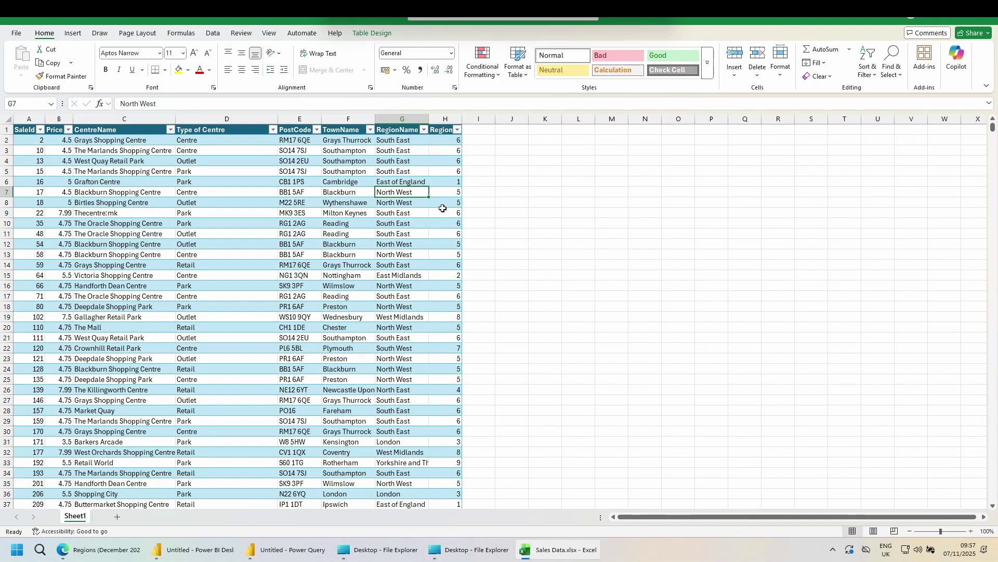
drag(415, 182, 444, 182)
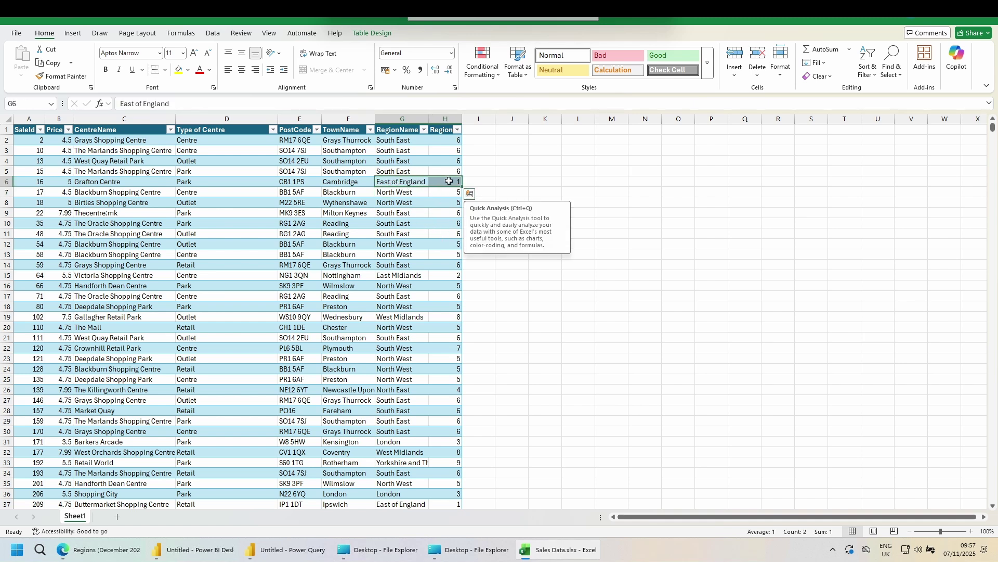
drag(399, 275, 447, 277)
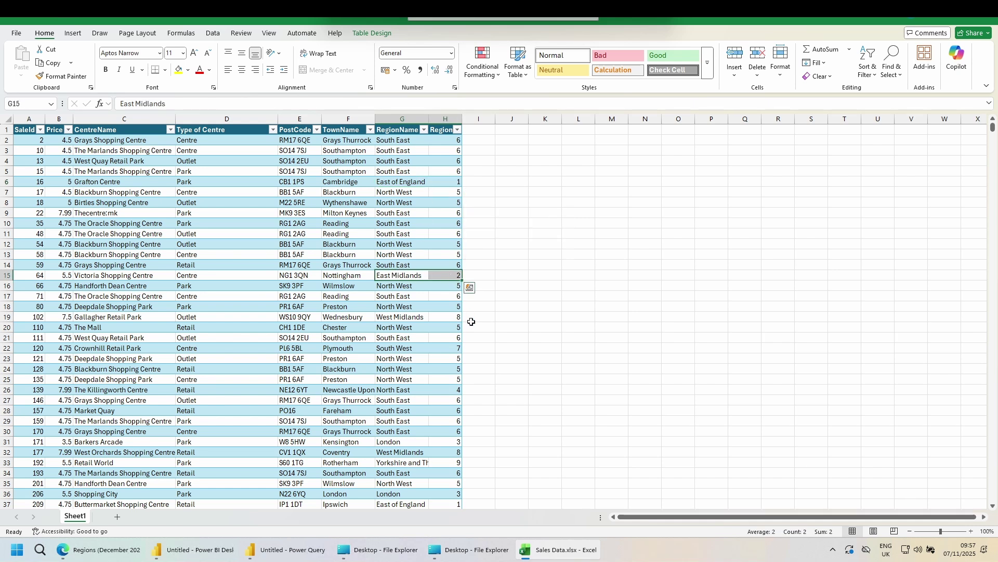
- Fill the clause outputs with RegionIds, such as 1 for East of England and 2 for East Midlands
click(300, 555)
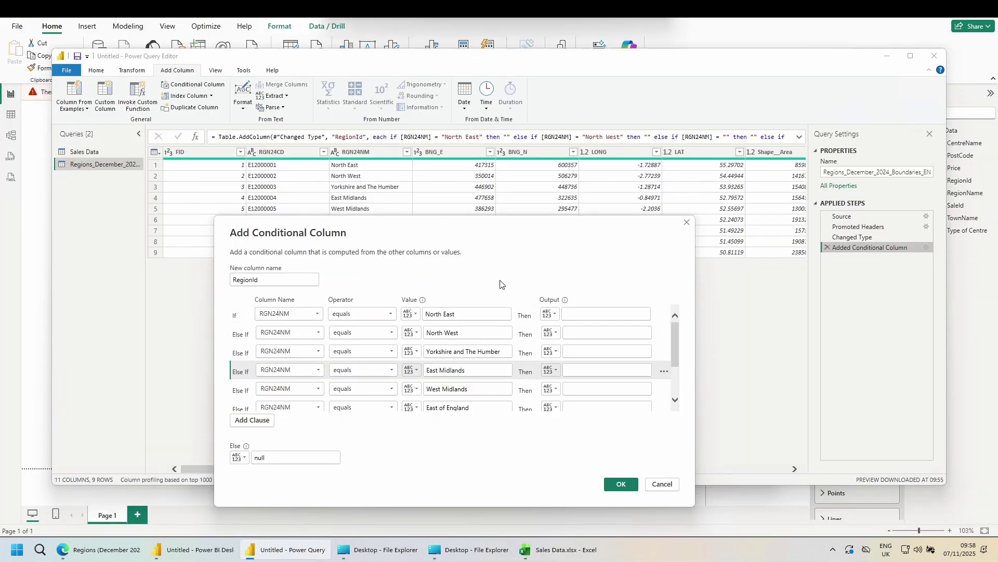
click(581, 406)
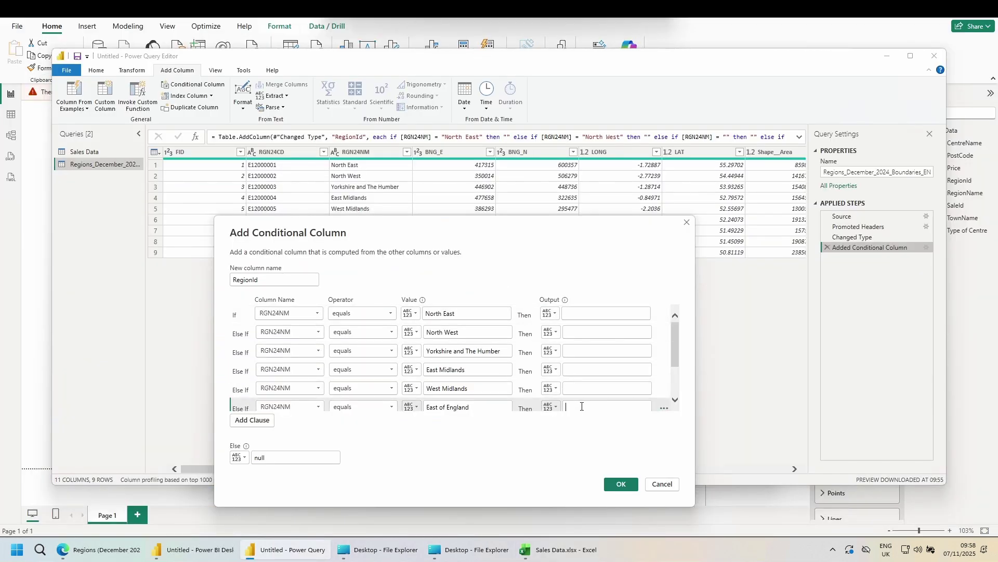
text(1)
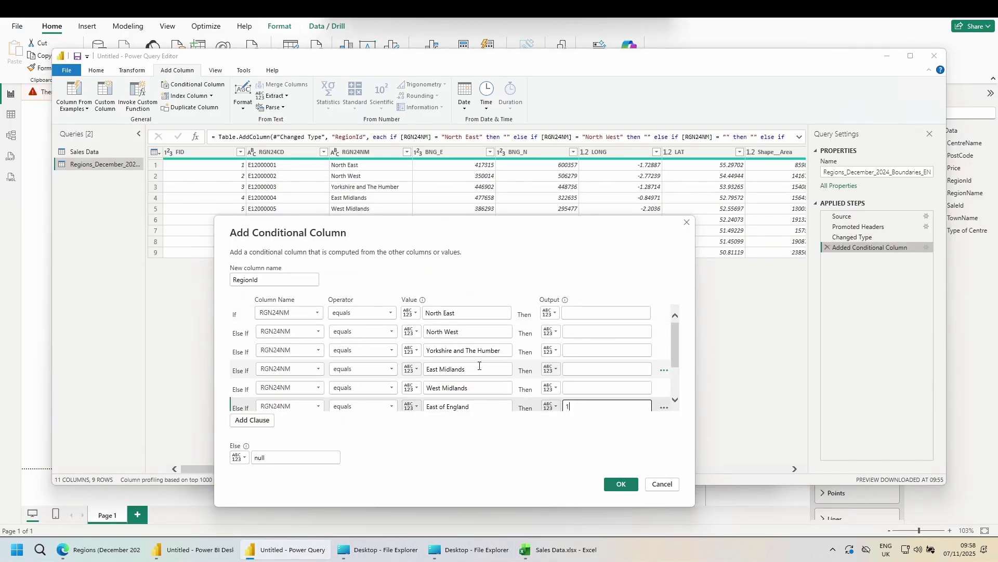
click(584, 367)
text(2)
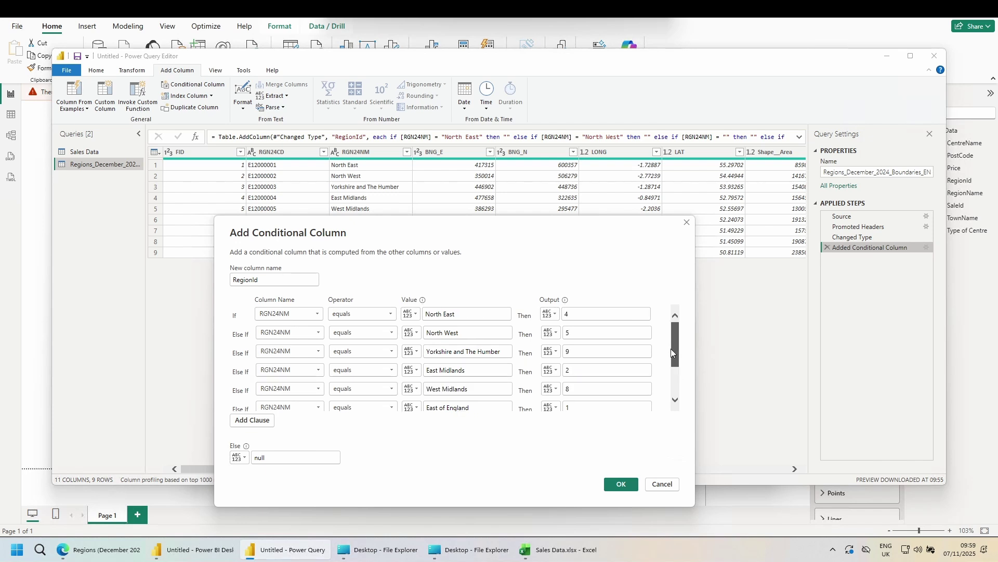
drag(671, 351, 674, 323)
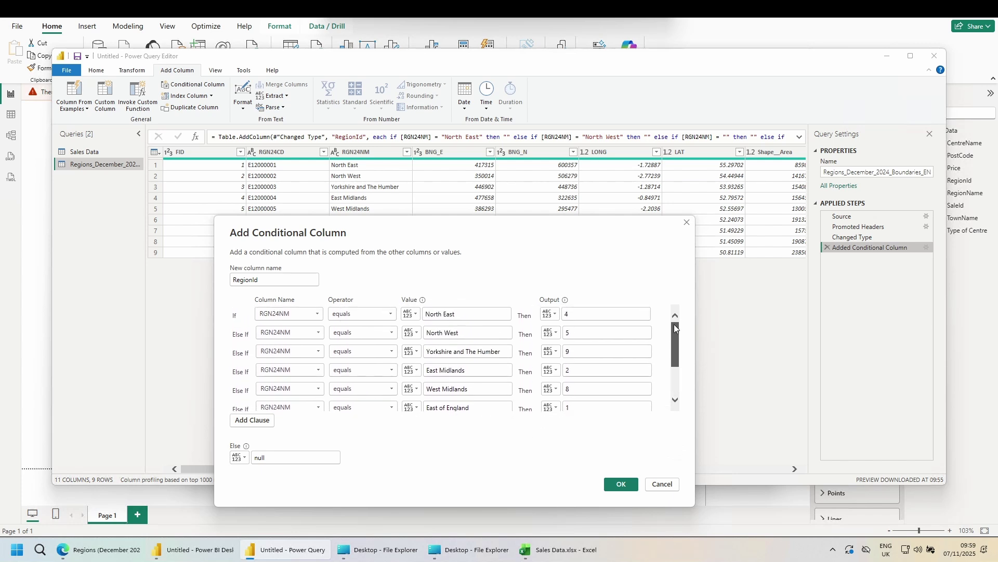
- Confirm the RegionId conditional column and scroll the table back to the left
click(622, 484)
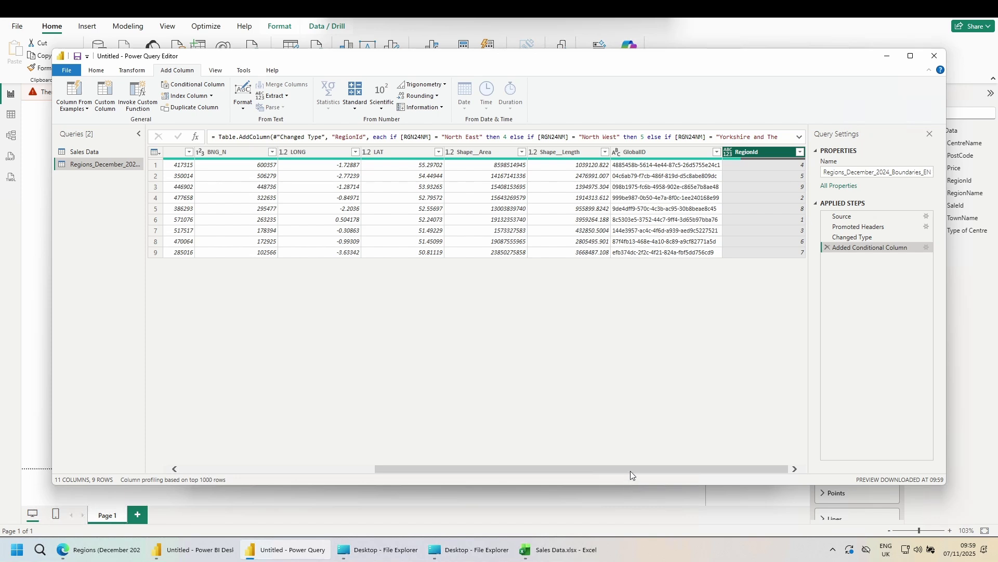
drag(631, 470, 397, 470)
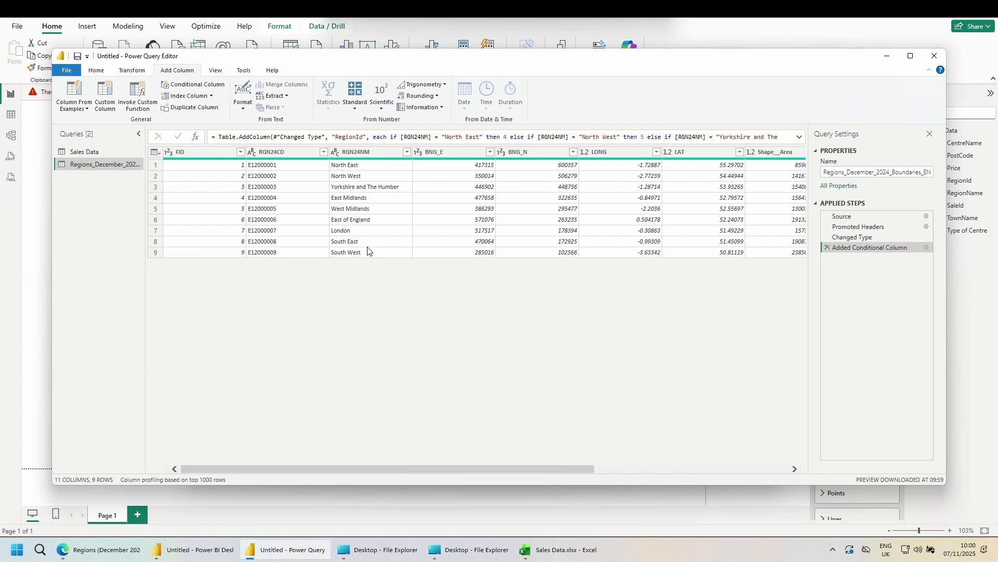
- Turn off Enable load for the Regions query
right_click(109, 166)
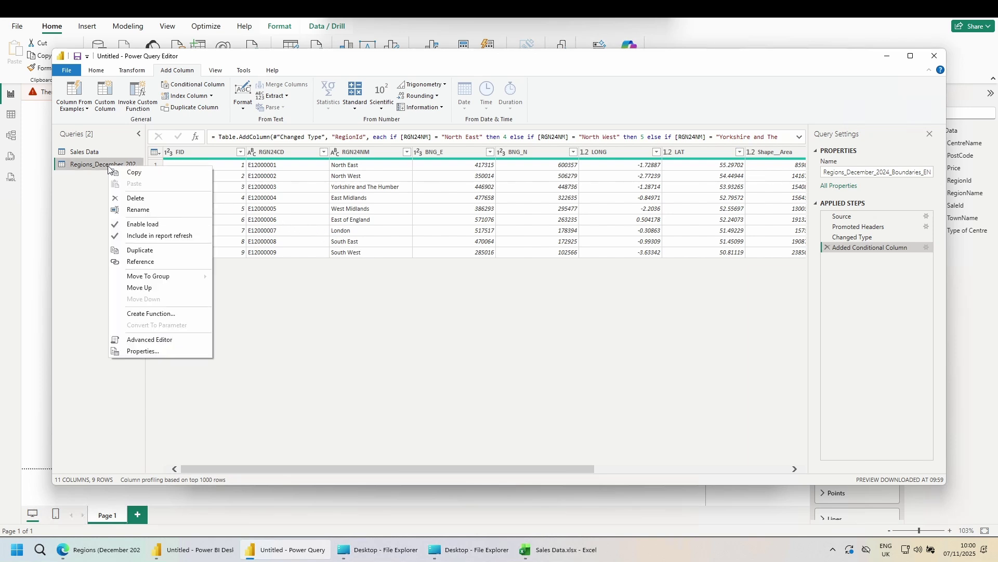
click(129, 225)
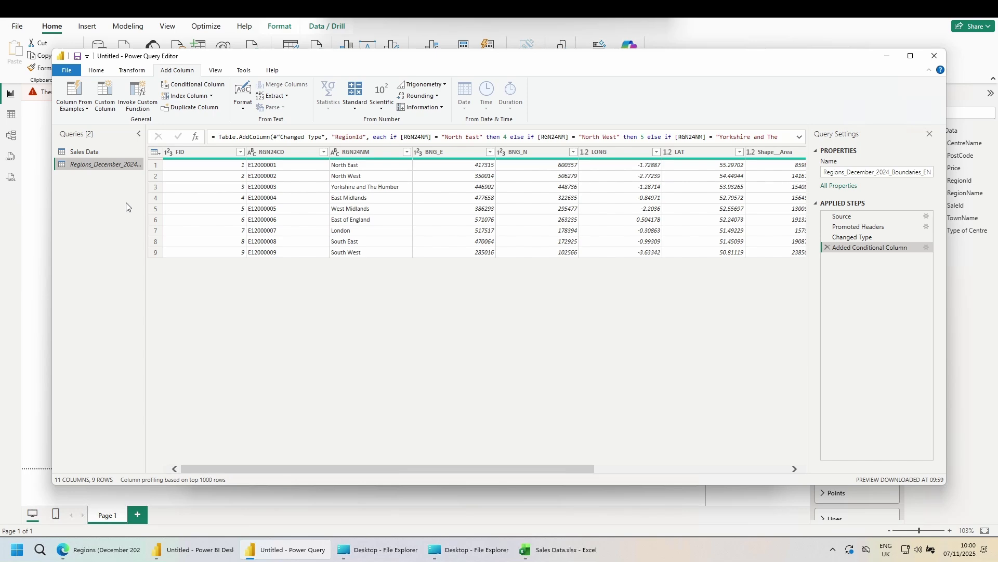
- Select the Sales Data query and open the Home tab's Merge Queries dropdown
click(119, 155)
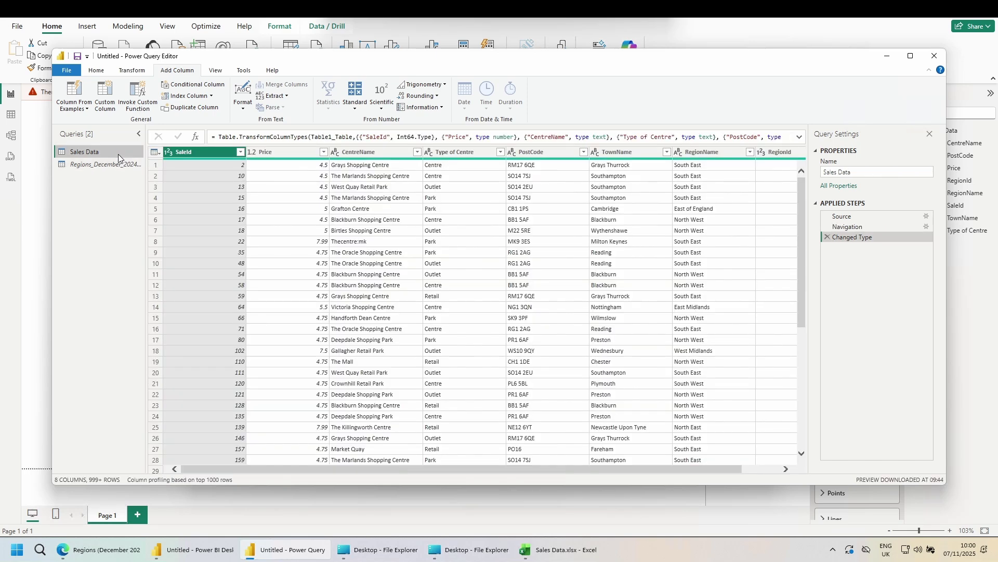
click(97, 70)
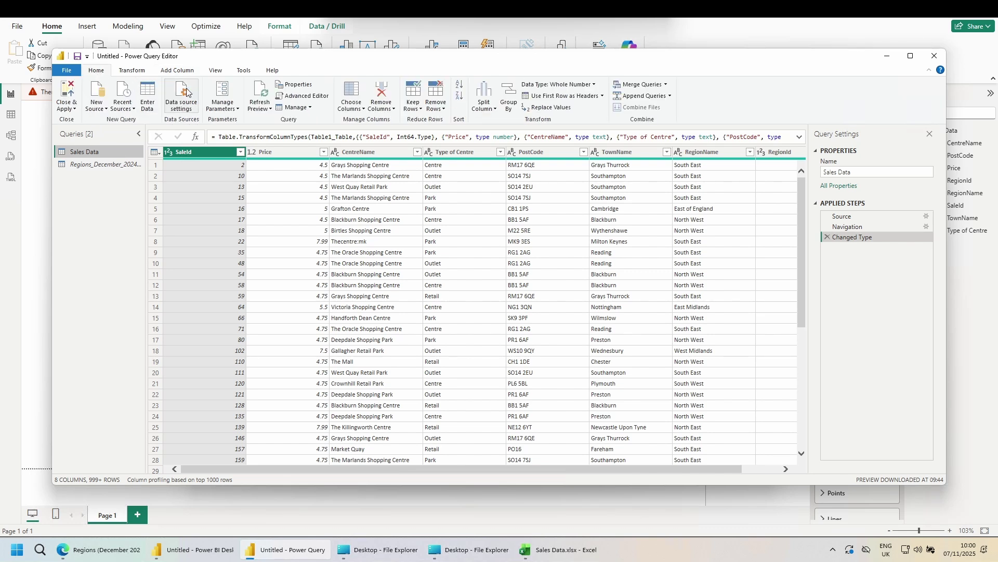
click(666, 85)
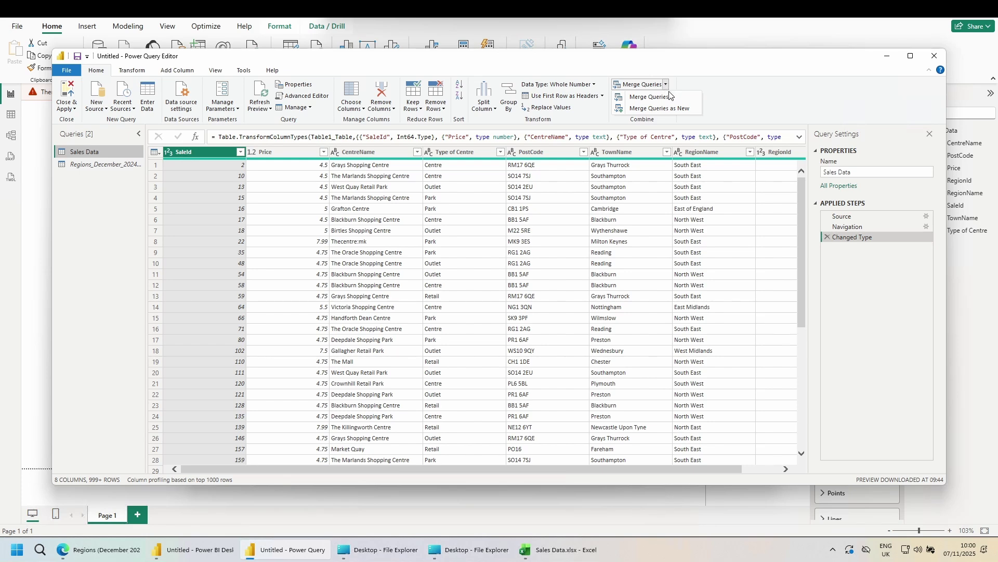
- Merge Sales Data with Regions_December_2024 boundaries, joining on RegionId in both tables
click(670, 101)
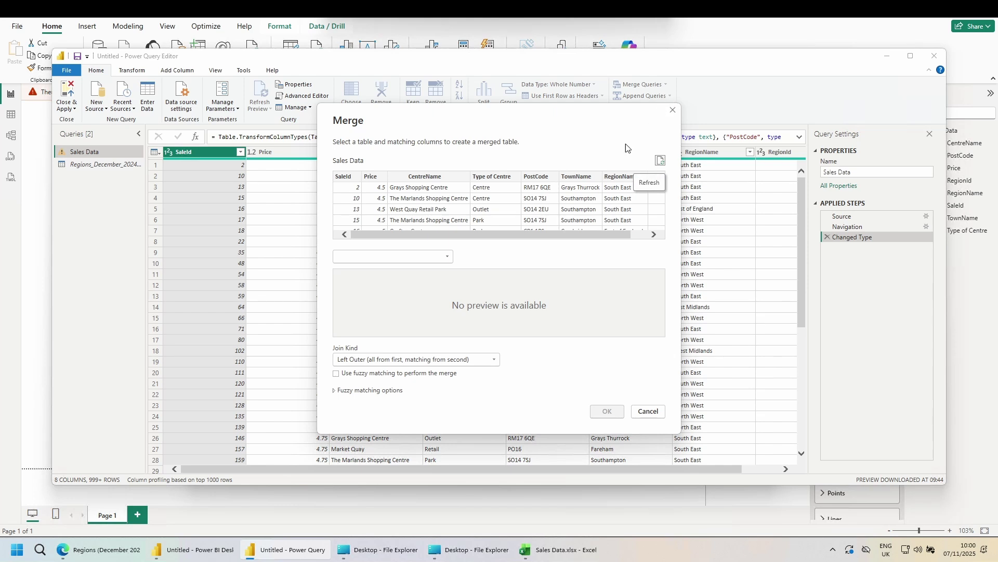
drag(517, 235, 551, 229)
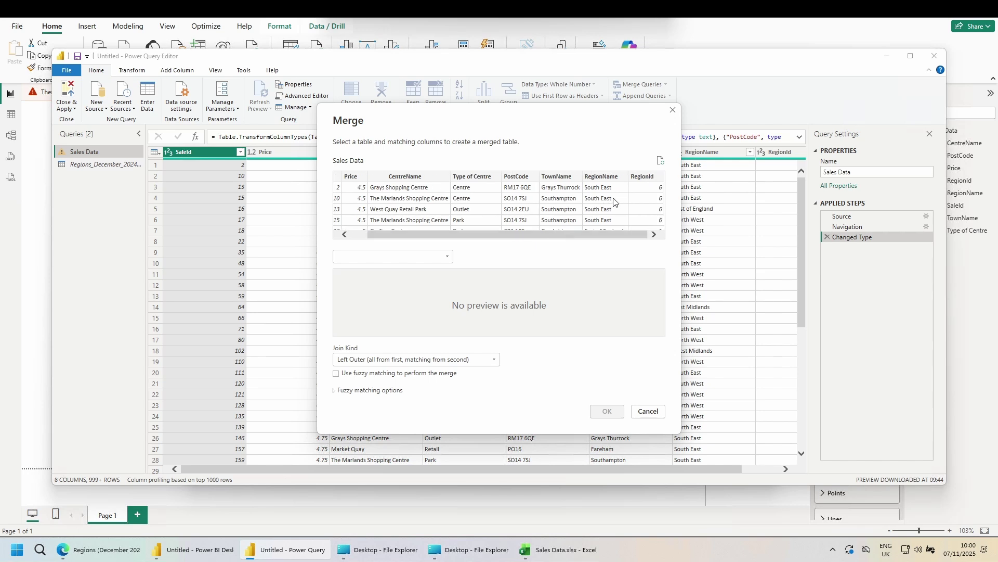
click(650, 180)
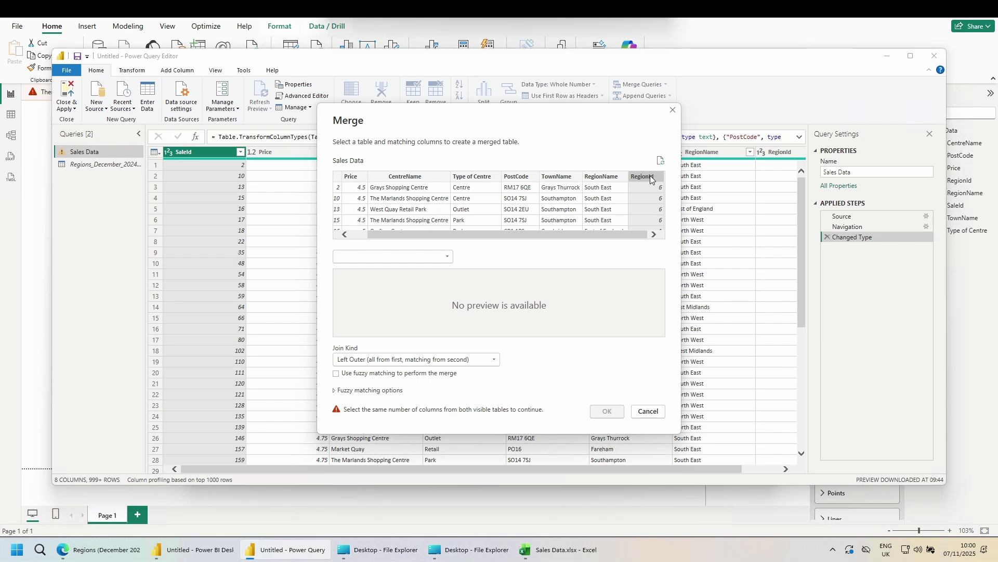
click(451, 257)
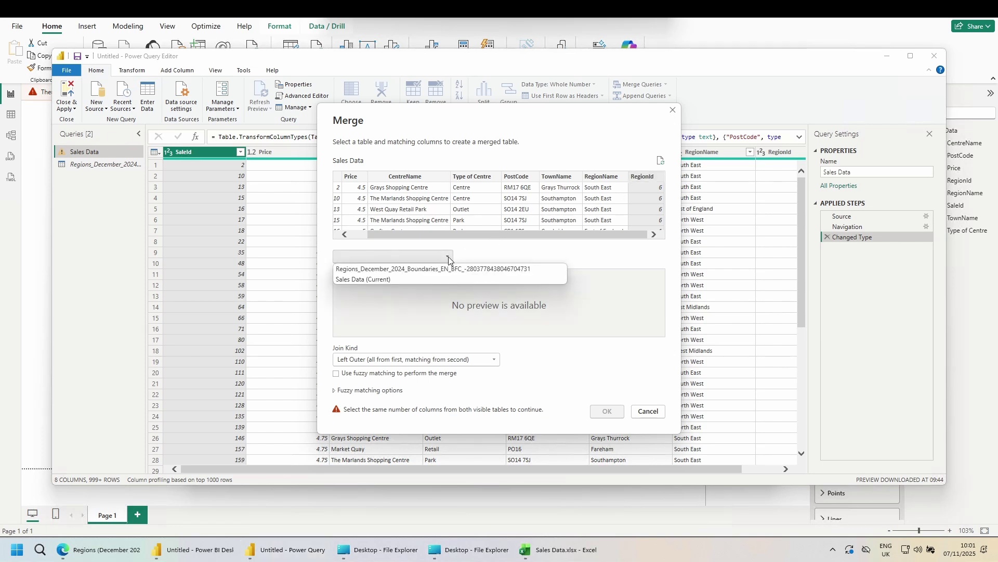
click(446, 268)
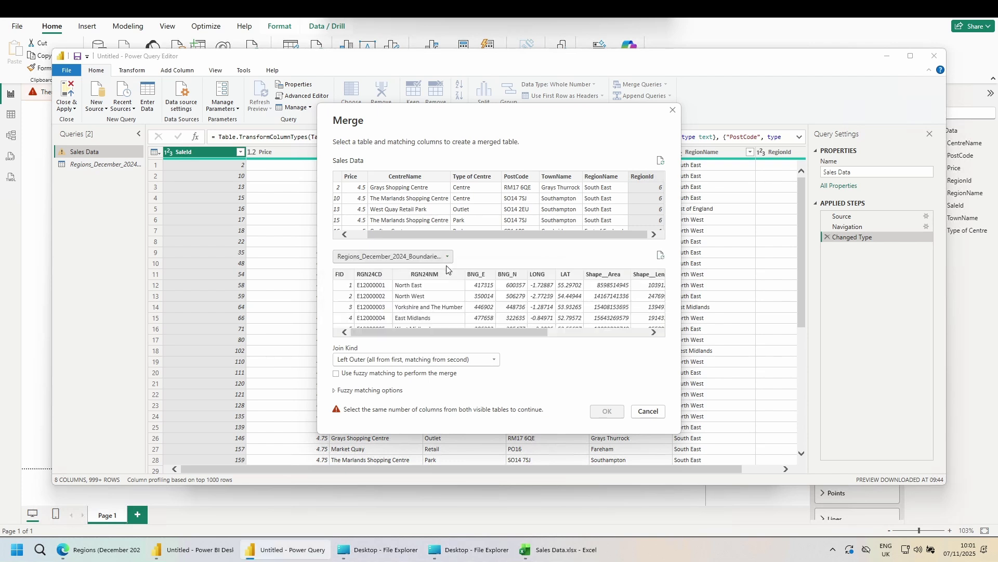
drag(424, 333, 545, 333)
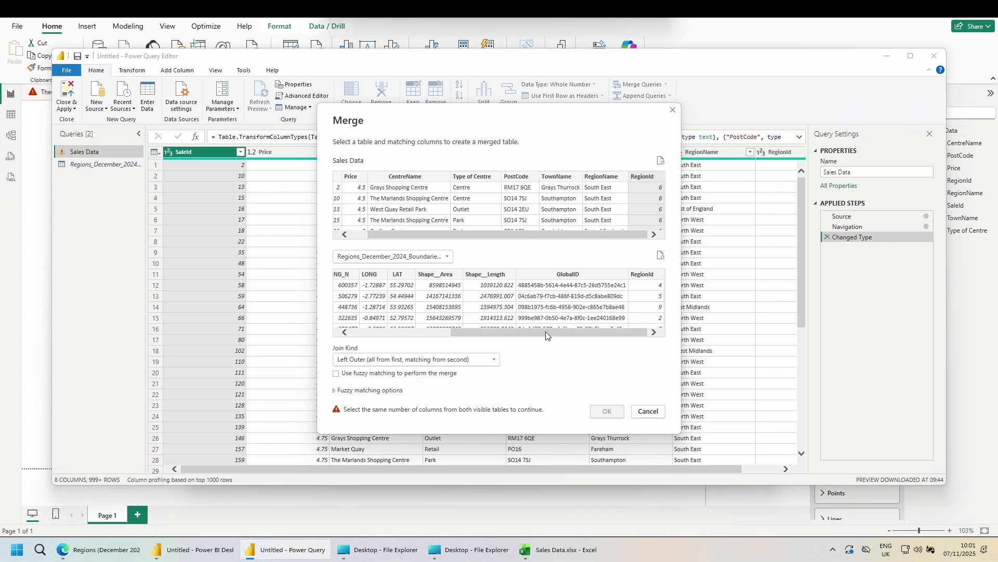
click(654, 275)
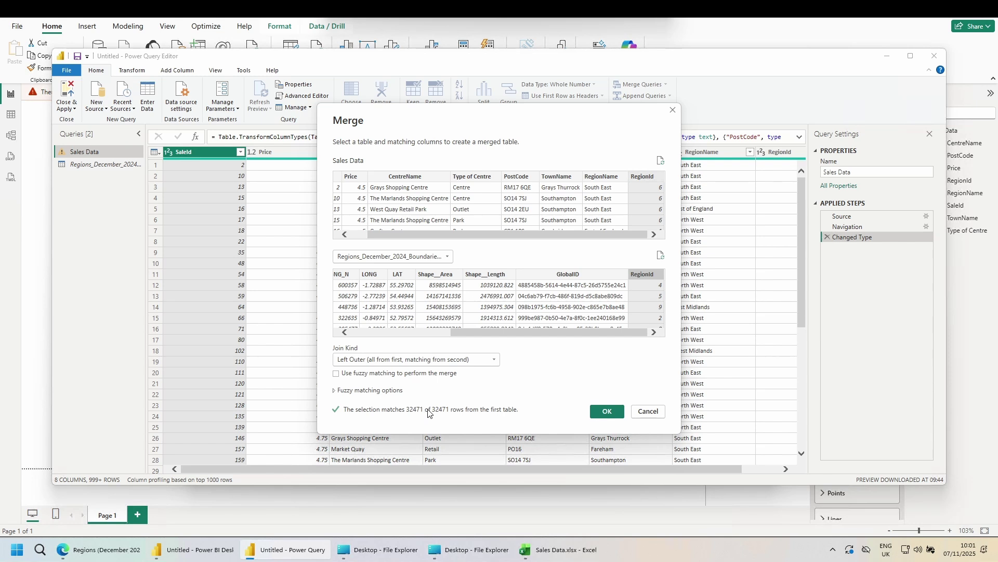
click(606, 414)
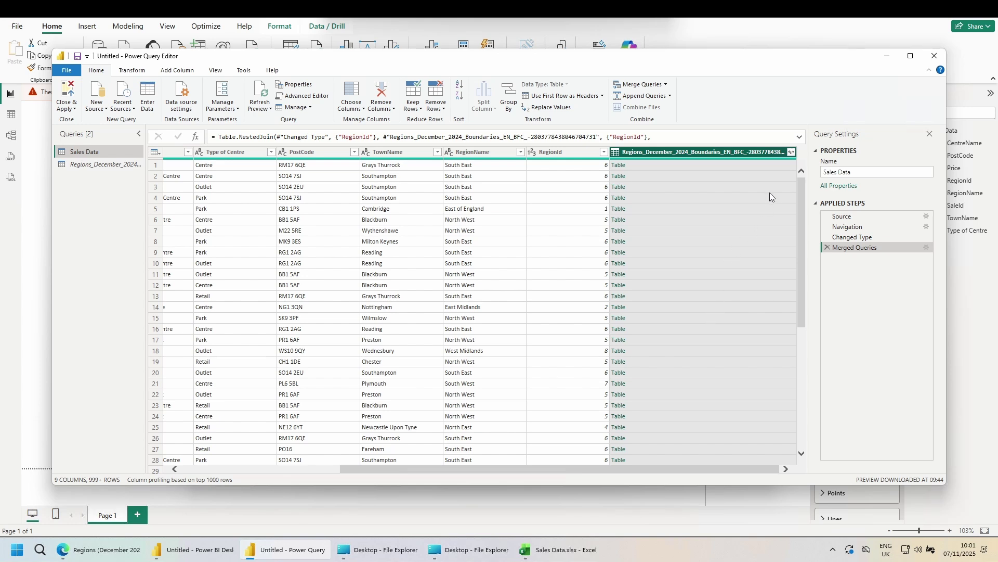
- Expand only RGN24NM from the merged column without a prefix, then Close & Apply
click(790, 152)
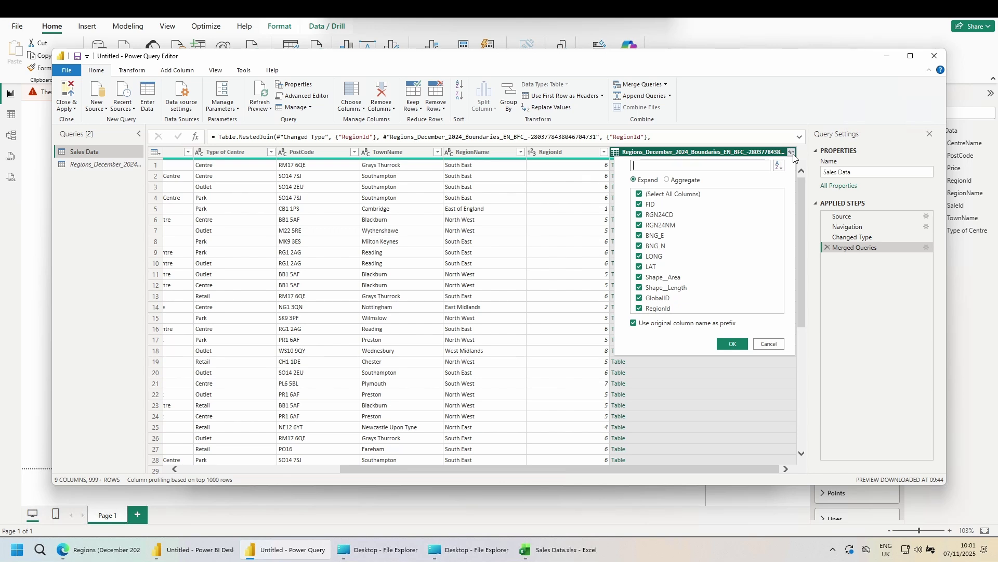
click(640, 195)
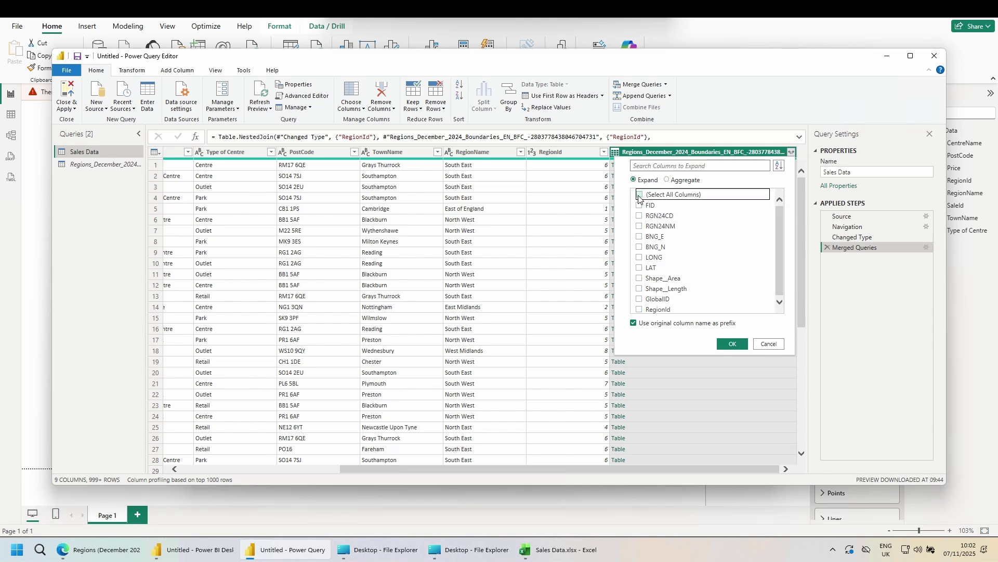
click(639, 227)
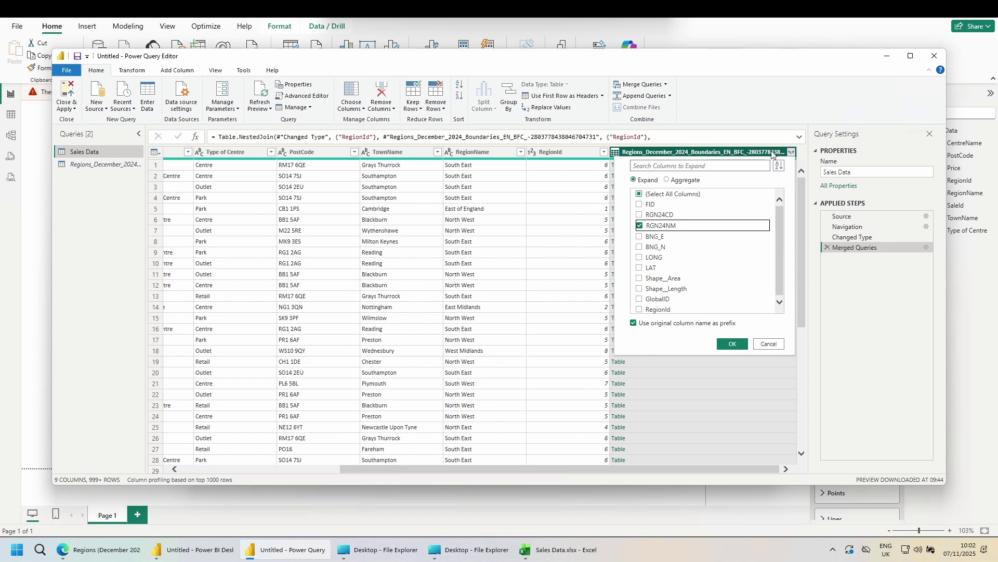
click(635, 324)
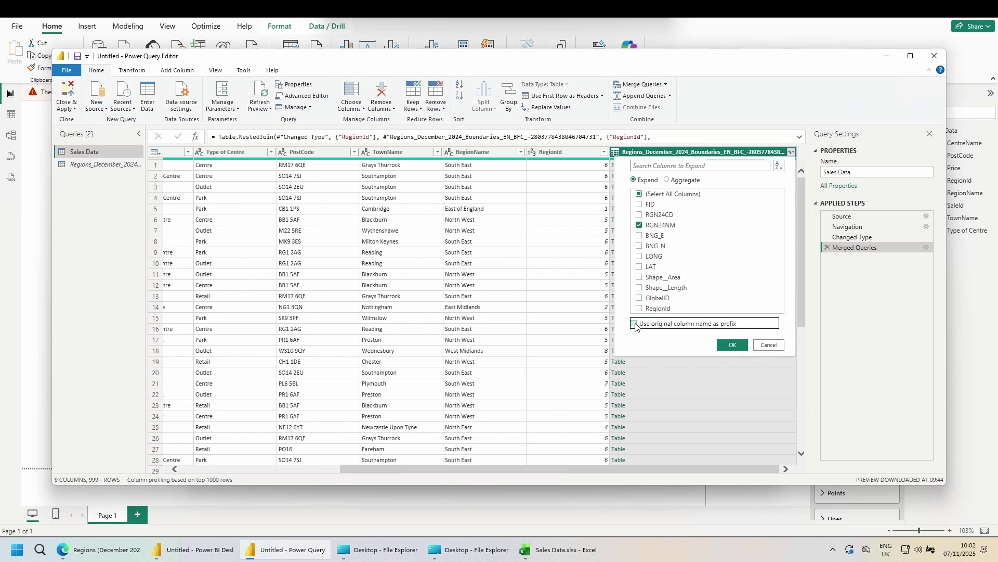
click(733, 346)
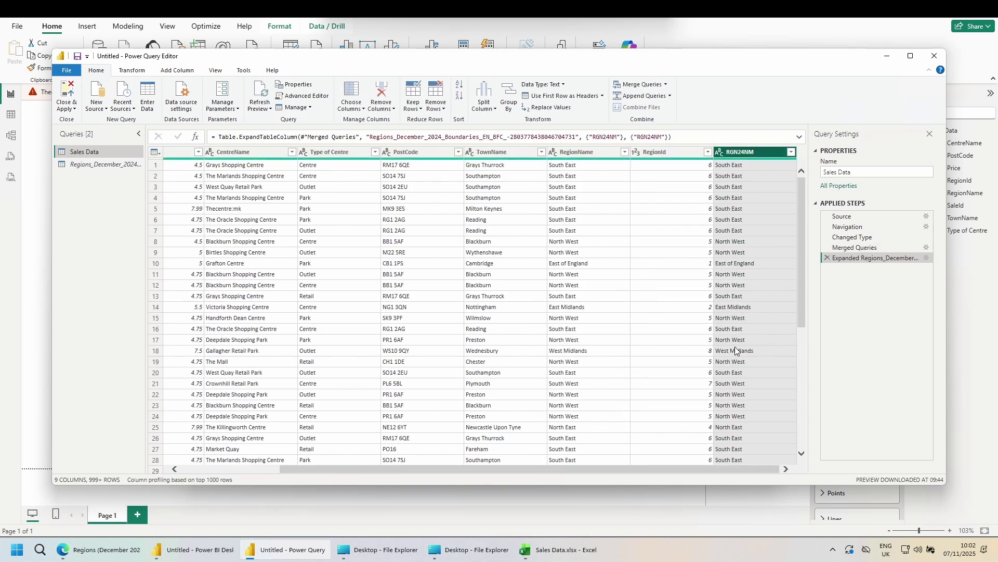
click(75, 91)
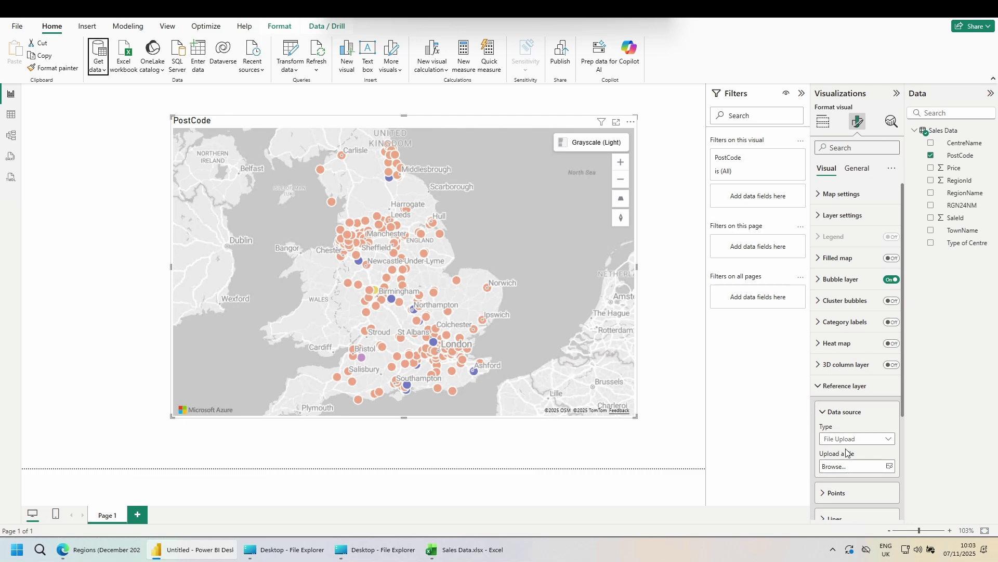
- Load the Regions_December_2024 boundaries zip from Downloads as the map's reference layer
click(854, 465)
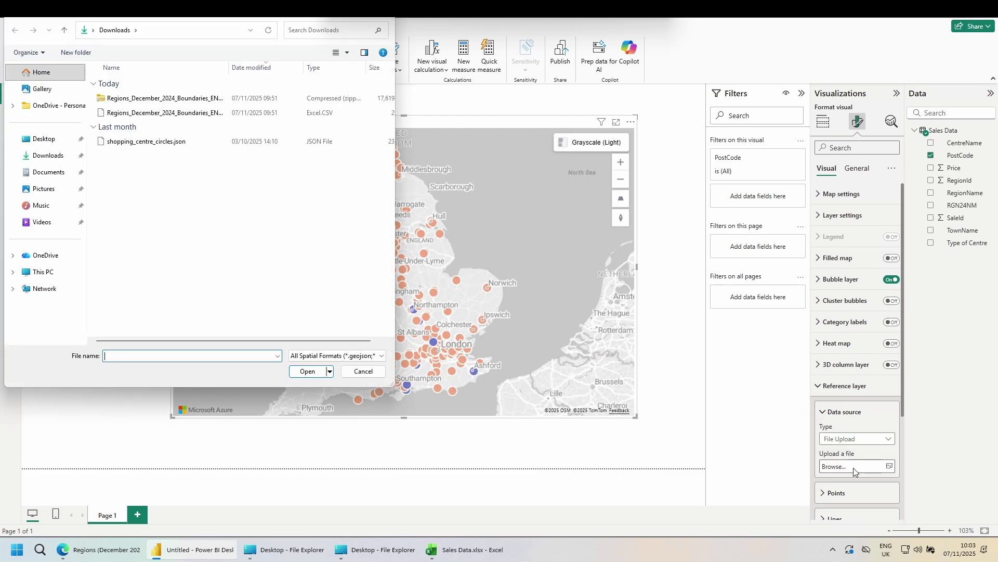
click(204, 102)
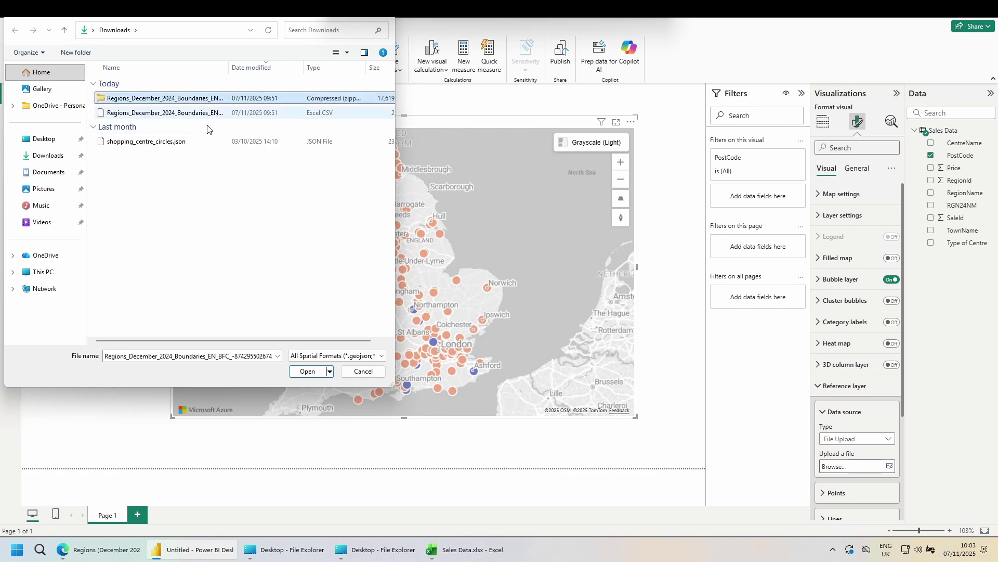
click(317, 372)
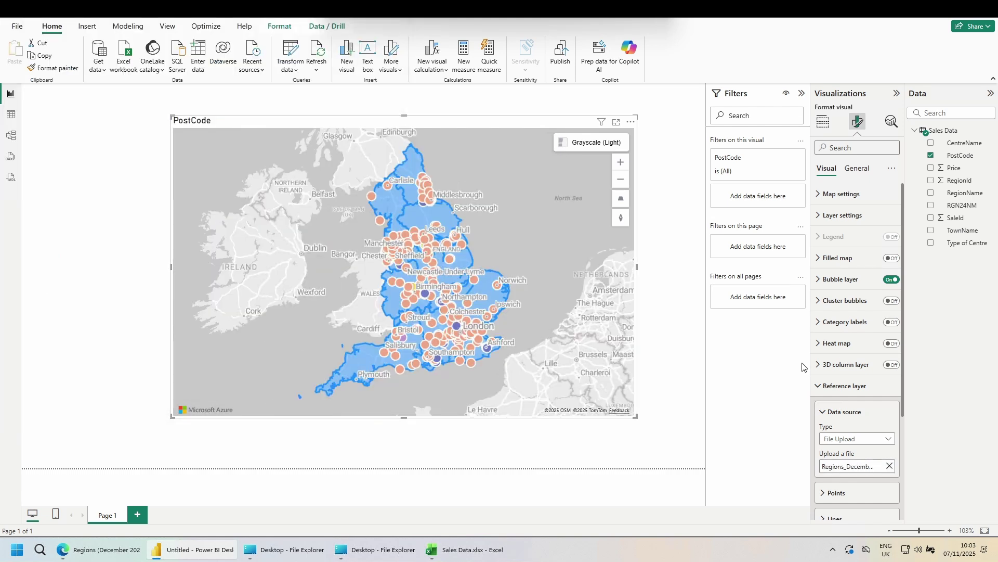
scroll(884, 260, down, 2)
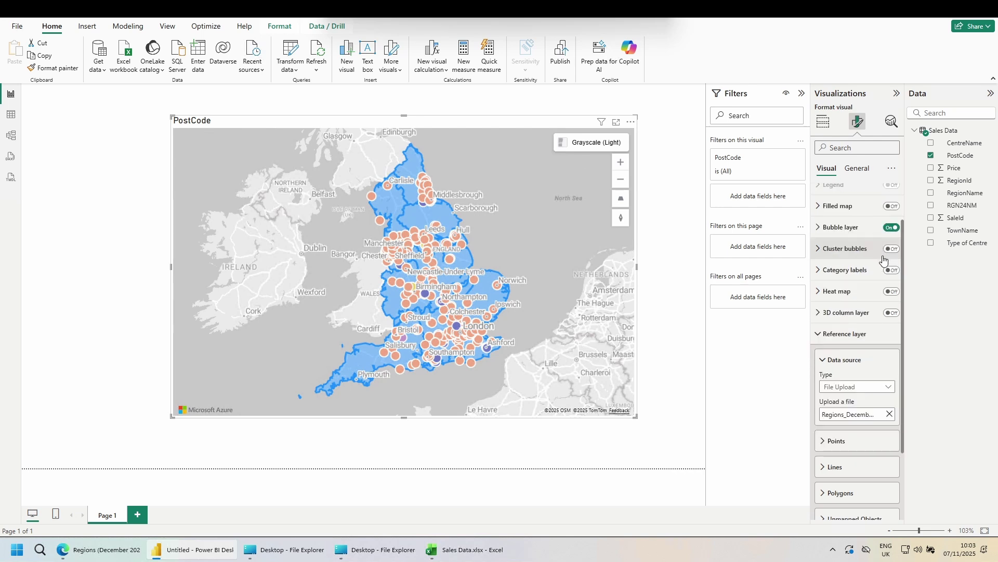
scroll(884, 260, down, 2)
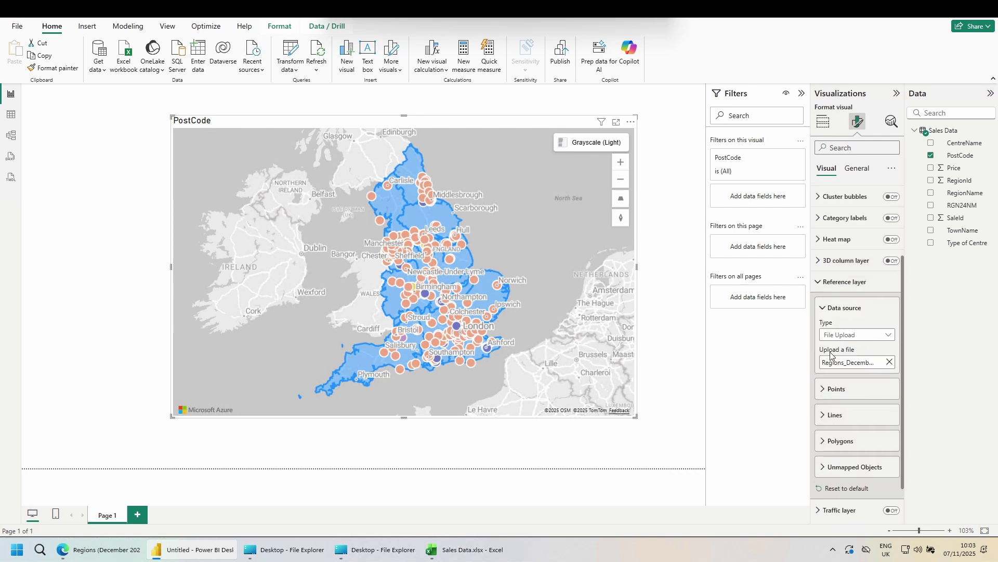
- Give the polygon fill colour a gradient based on Sum of Price
click(824, 446)
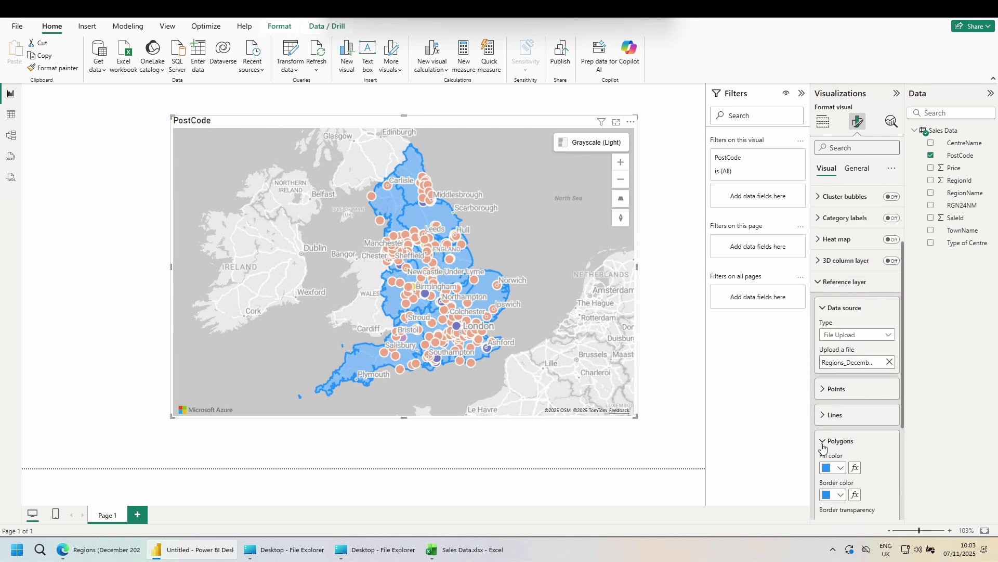
click(855, 469)
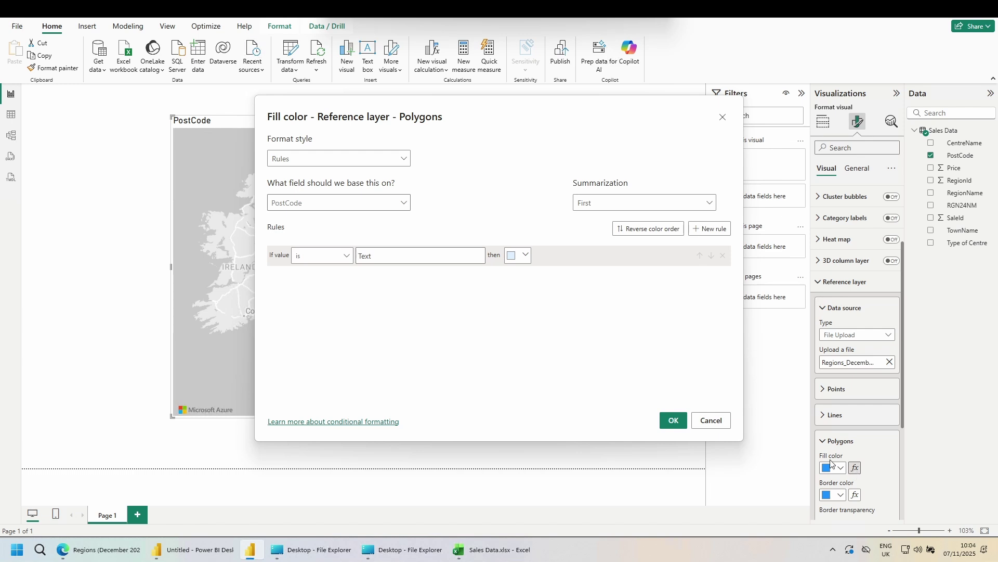
click(358, 161)
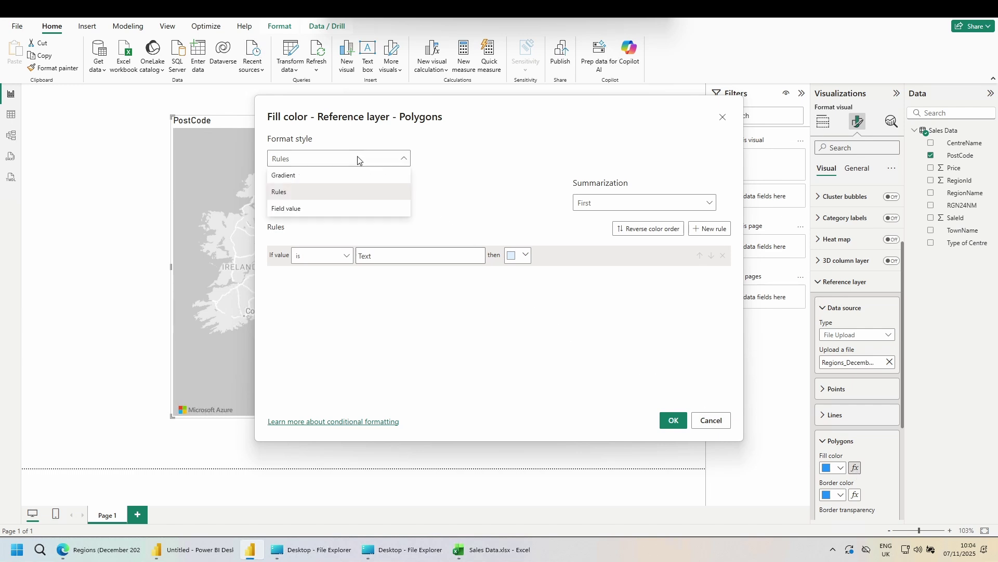
click(354, 179)
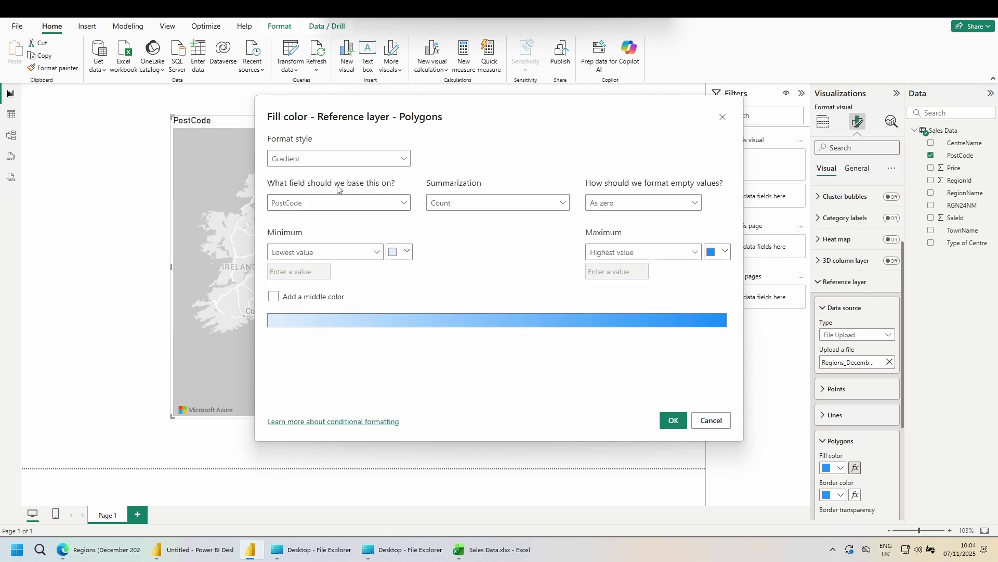
click(365, 204)
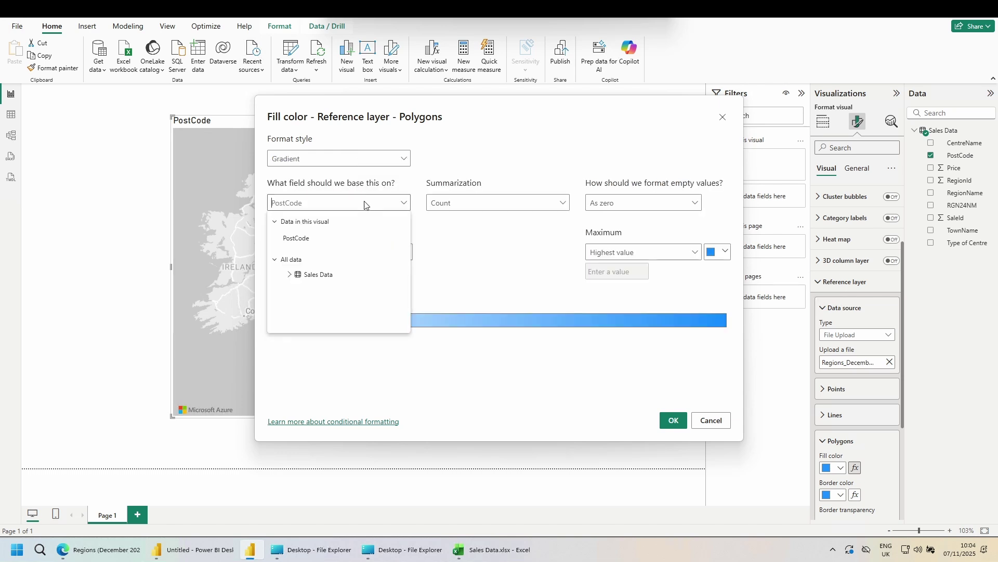
click(289, 275)
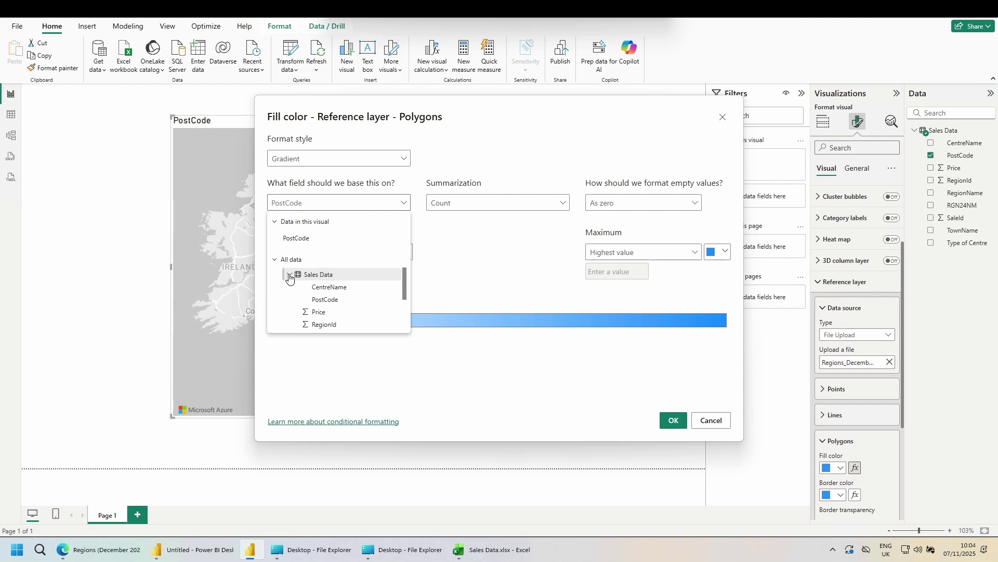
click(319, 315)
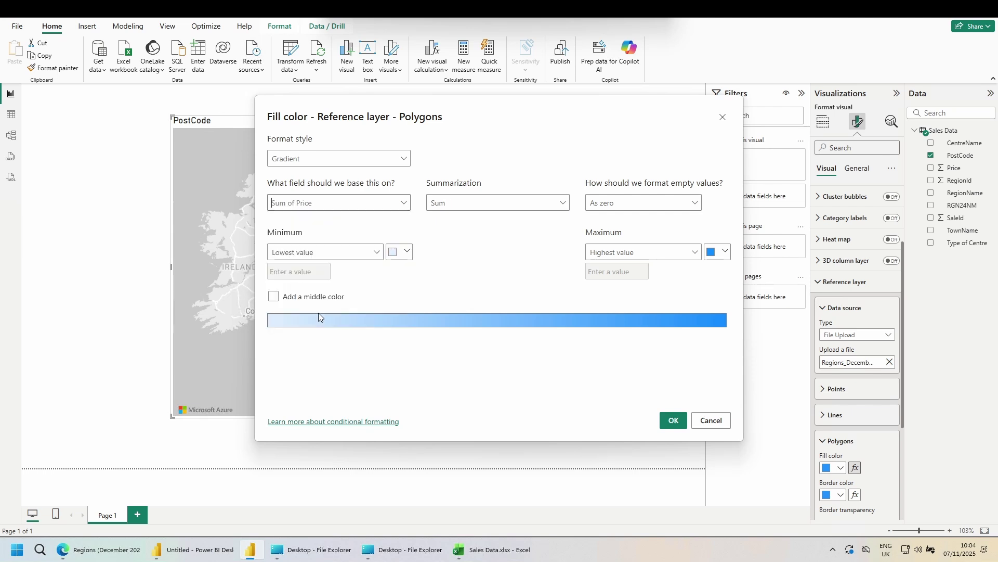
- Add a middle colour, make the minimum colour maroon, and confirm the gradient
click(285, 301)
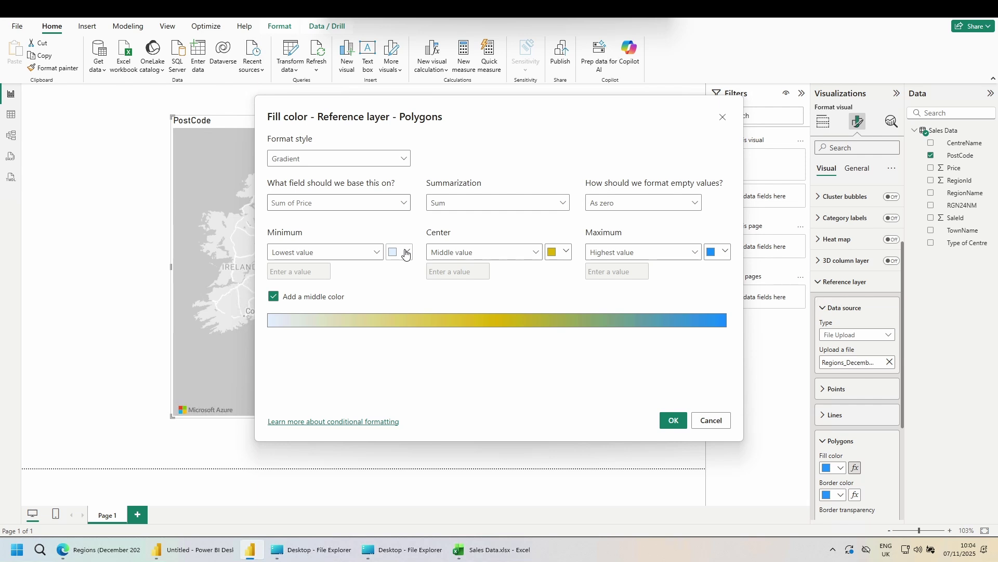
click(406, 253)
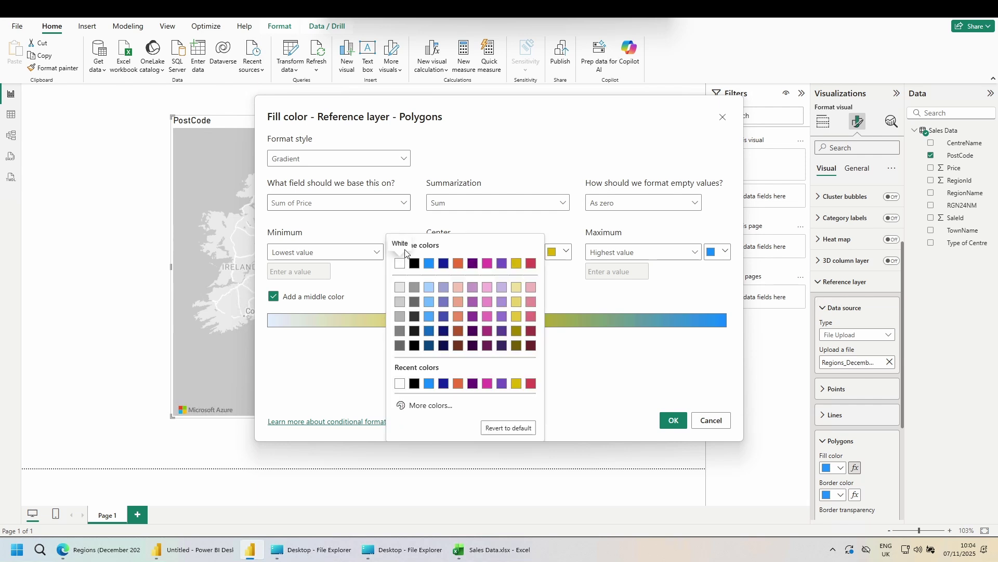
click(401, 260)
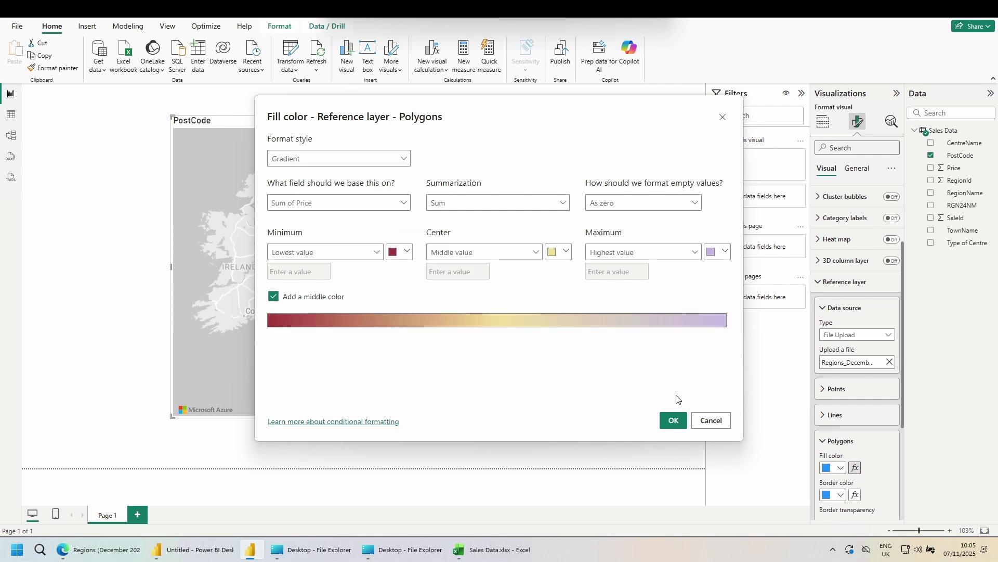
click(673, 419)
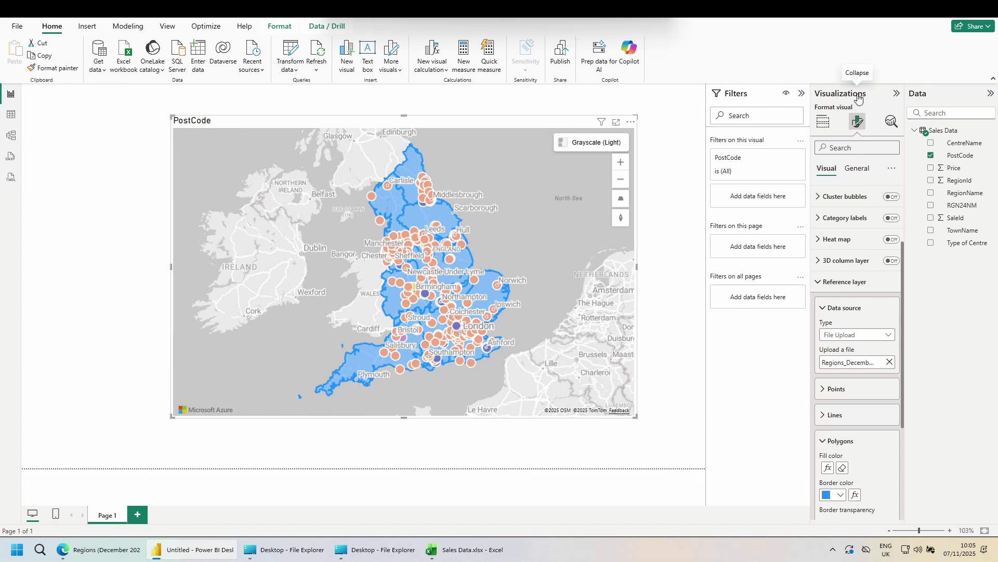
- Add RGN24NM to the map's Location well, then remove it so PostCode stays the only location
click(823, 125)
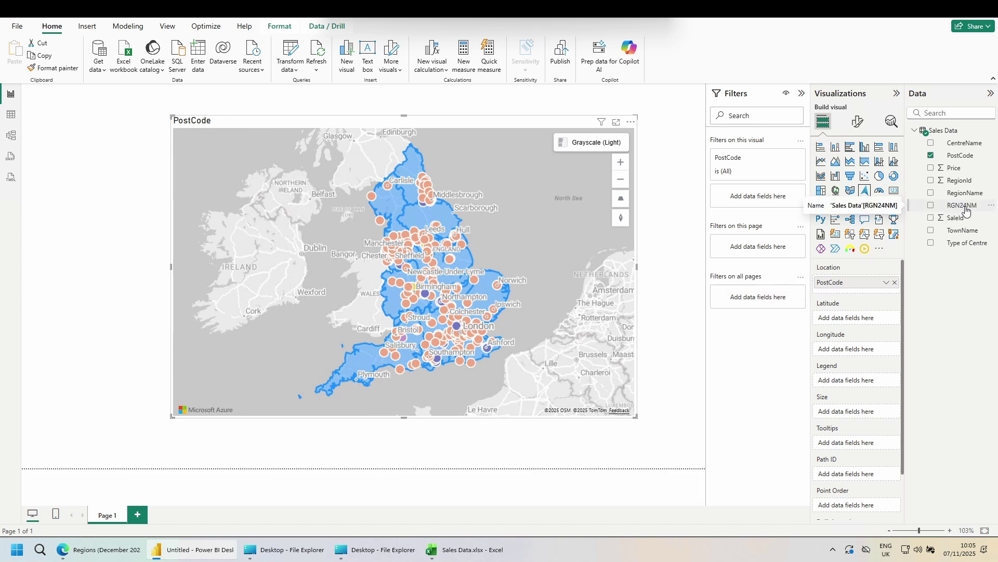
drag(967, 209, 873, 282)
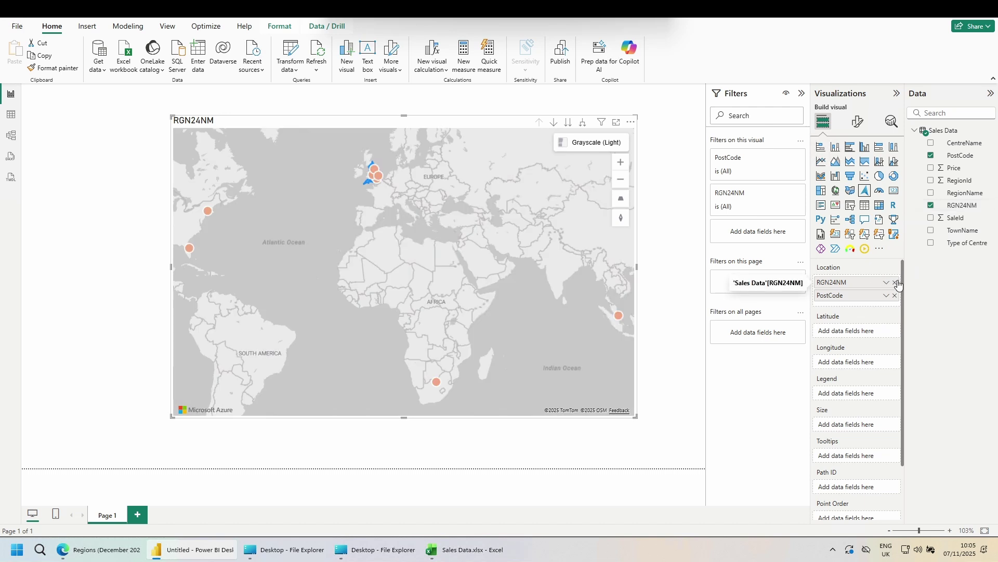
click(895, 282)
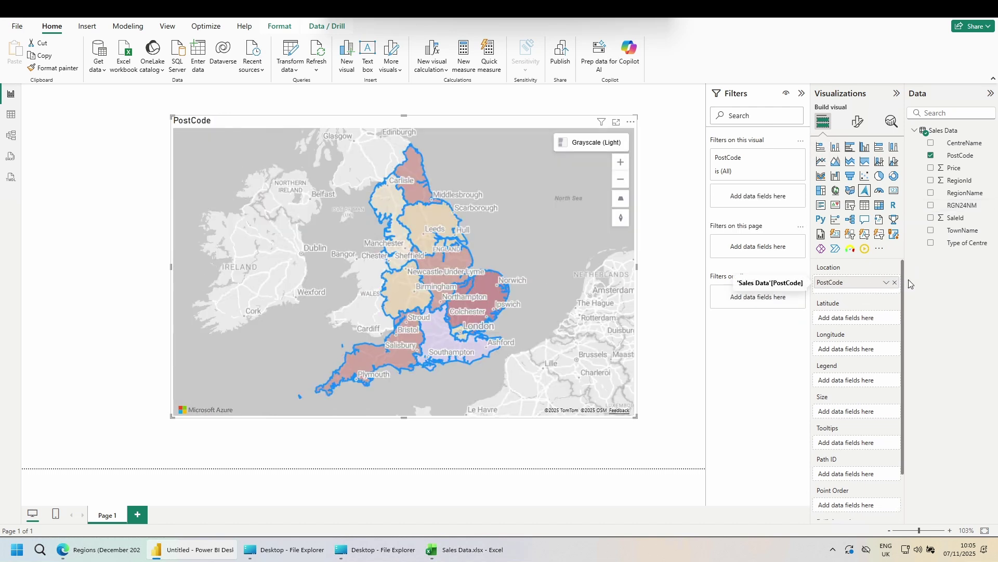